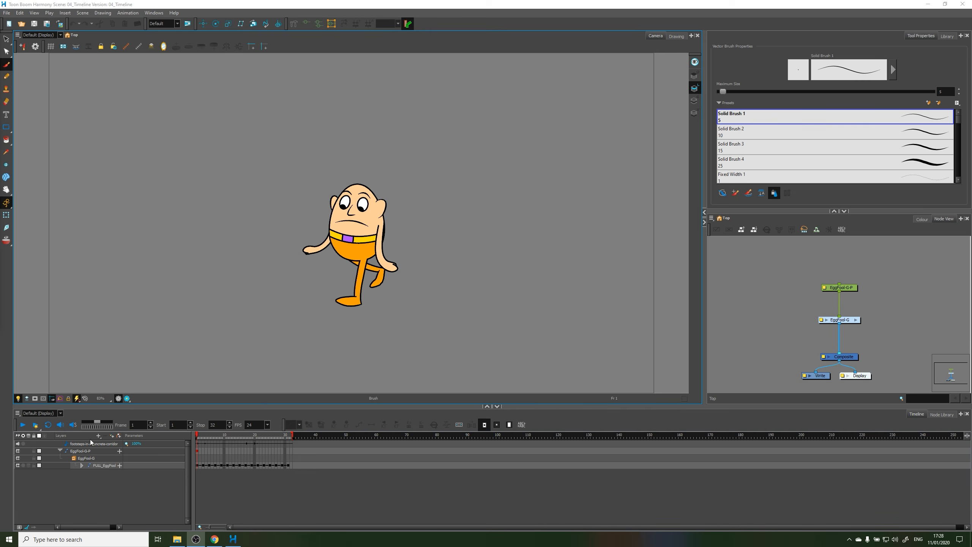
Play the walk-cycle animation through from the timeline and stop it, repeating the preview several times
{"action": "left_click", "coordinate": [23, 425]}
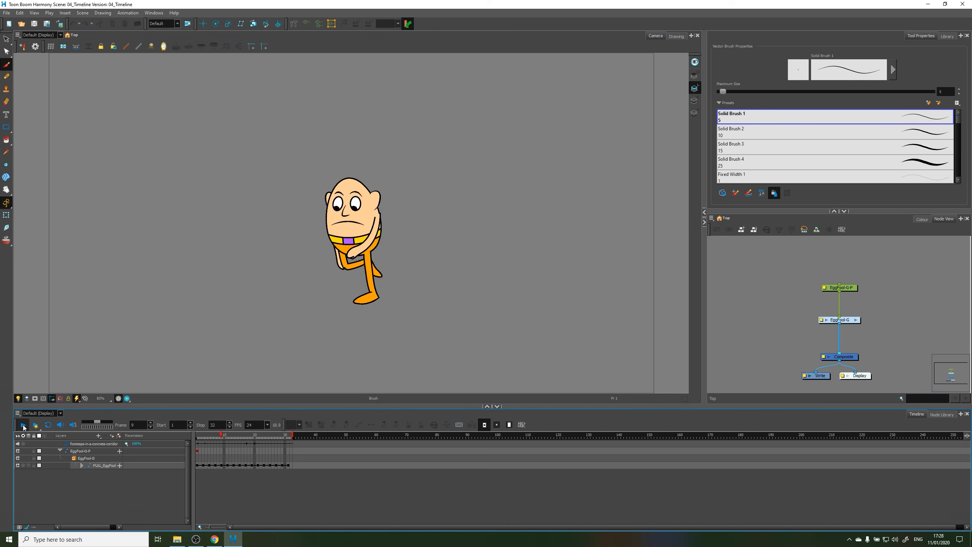
{"action": "left_click", "coordinate": [22, 426]}
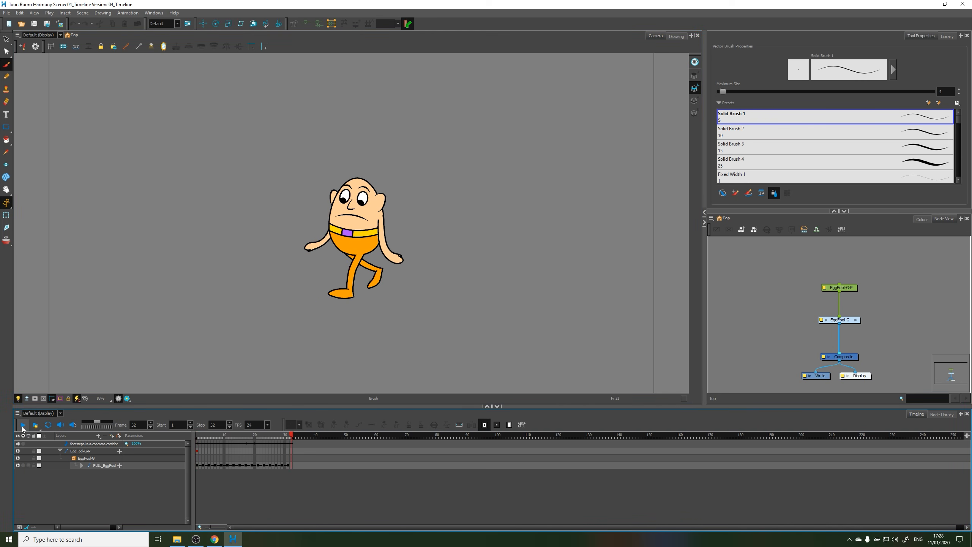
{"action": "left_click", "coordinate": [22, 426]}
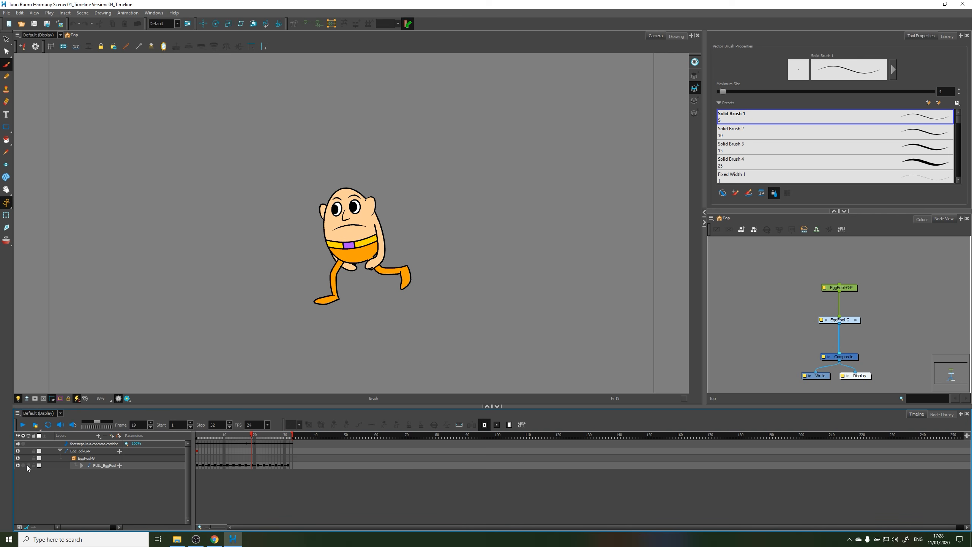
{"action": "left_click", "coordinate": [23, 424]}
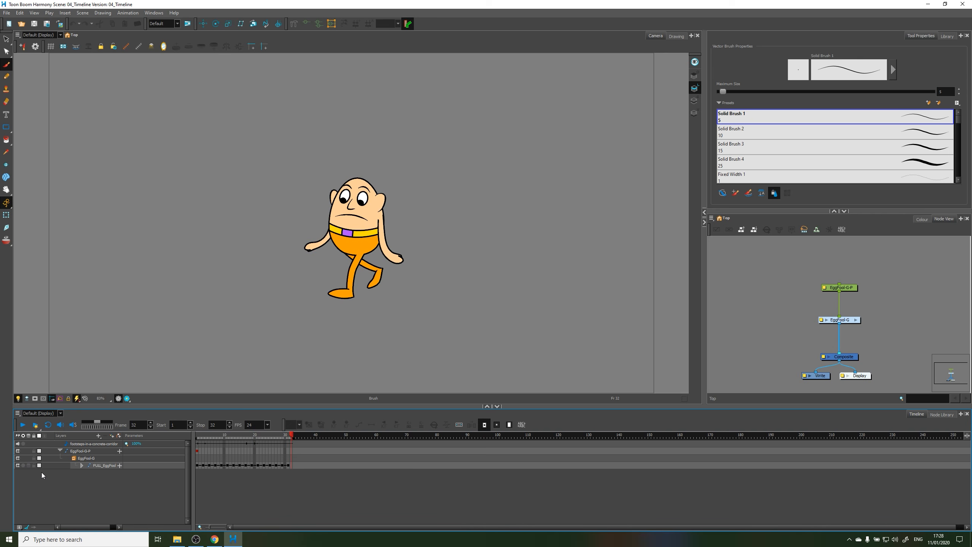
{"action": "key", "text": "Return"}
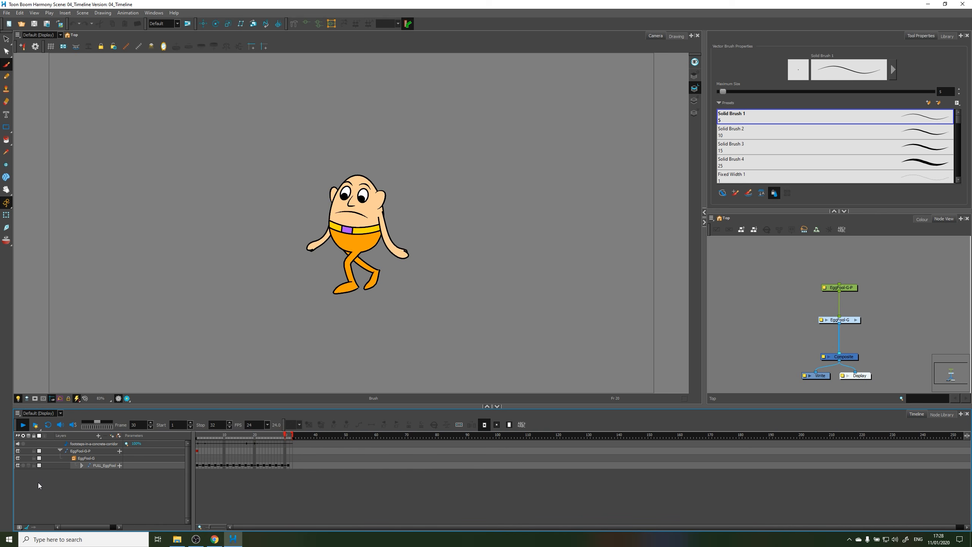
{"action": "key", "text": "Return"}
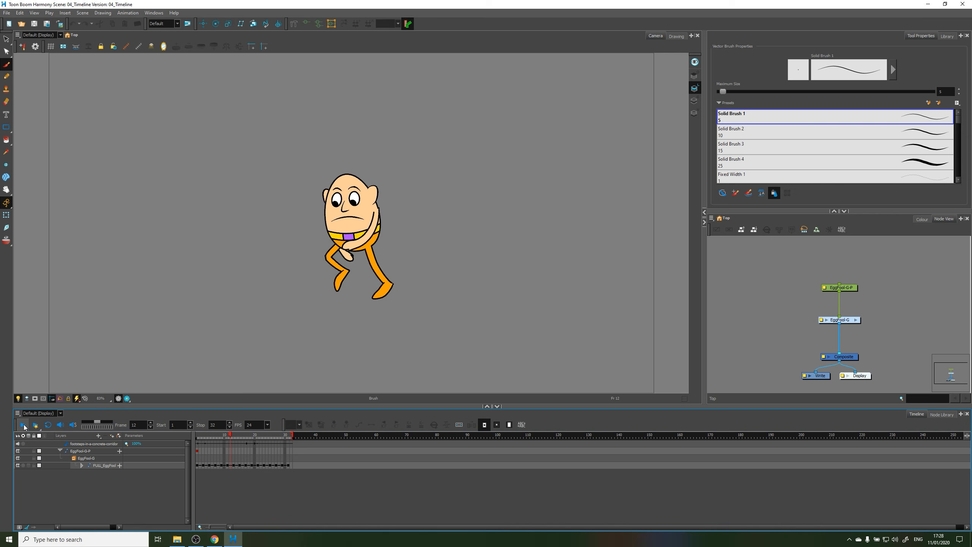
{"action": "left_click", "coordinate": [23, 425]}
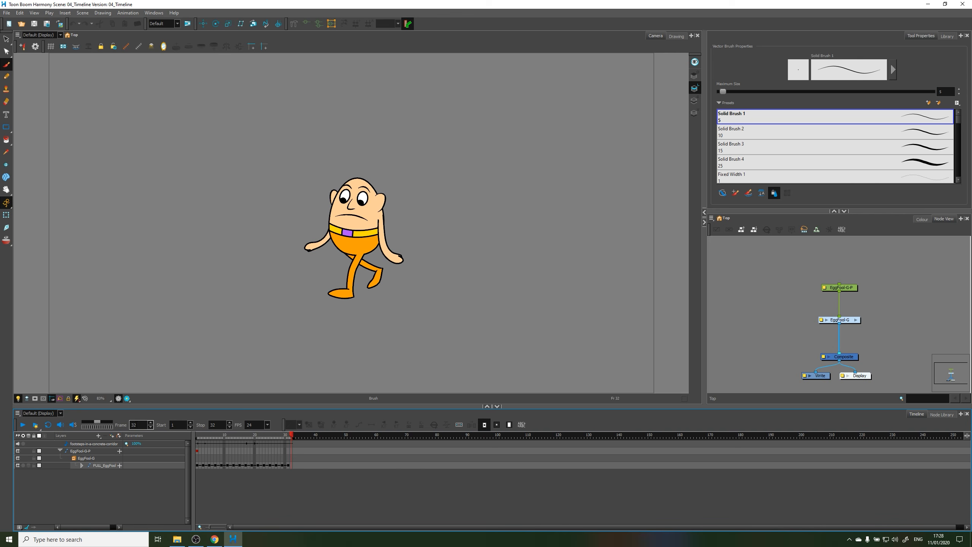
Turn on looped playback and play the walk cycle continuously before stopping it
{"action": "left_click", "coordinate": [48, 426]}
{"action": "left_click", "coordinate": [23, 425]}
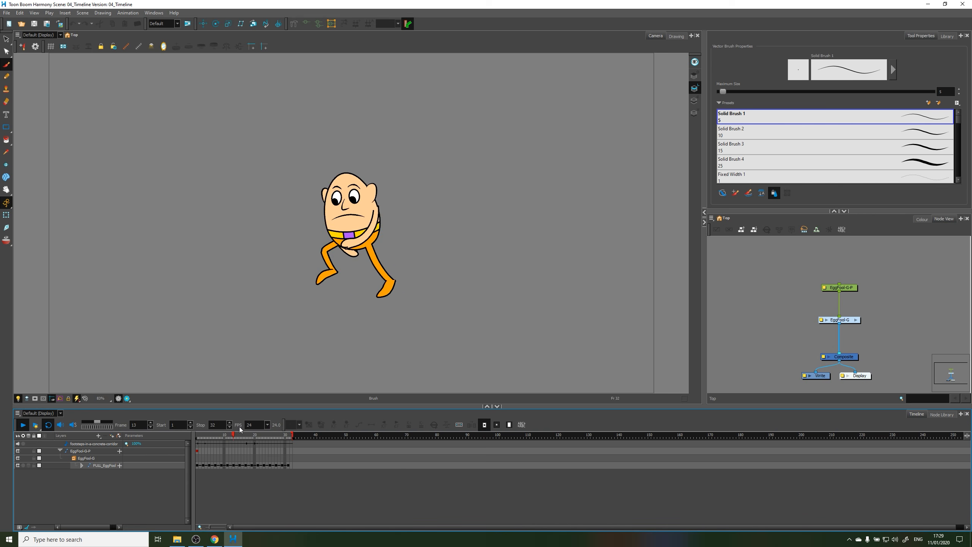
{"action": "left_click", "coordinate": [23, 425]}
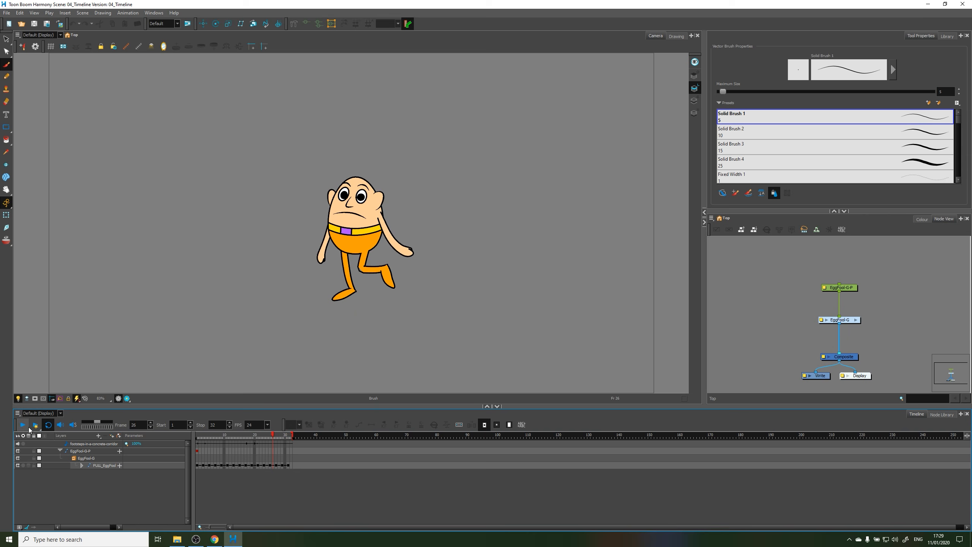
Preview the looped walk cycle at 12 FPS, stop it, and return the frame rate to 24 FPS
{"action": "left_click", "coordinate": [251, 425]}
{"action": "left_click", "coordinate": [216, 429]}
{"action": "left_click", "coordinate": [47, 425]}
{"action": "left_click", "coordinate": [24, 425]}
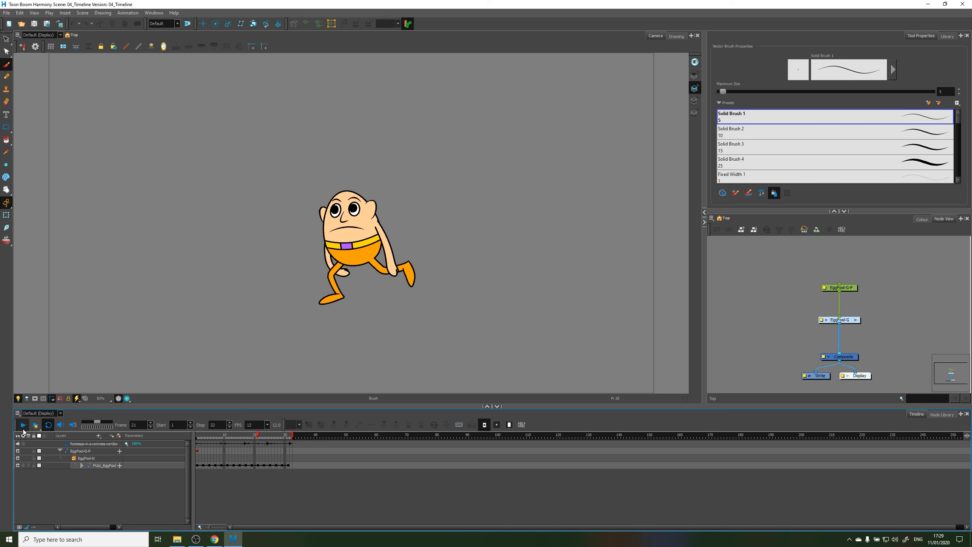
{"action": "left_click", "coordinate": [22, 429]}
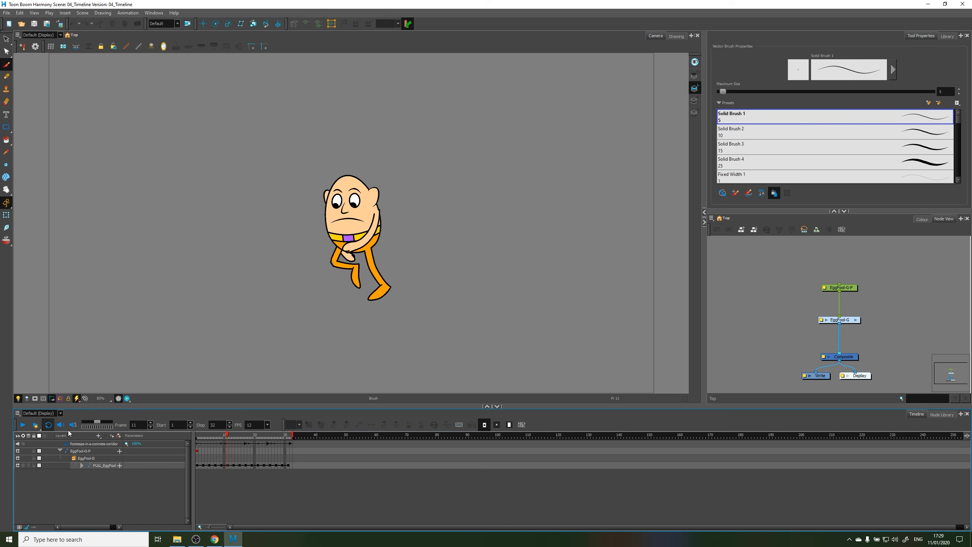
{"action": "double_click", "coordinate": [252, 425]}
Render the scene's frames with Render and Play and show the result in the Harmony Play window
{"action": "left_click", "coordinate": [34, 426]}
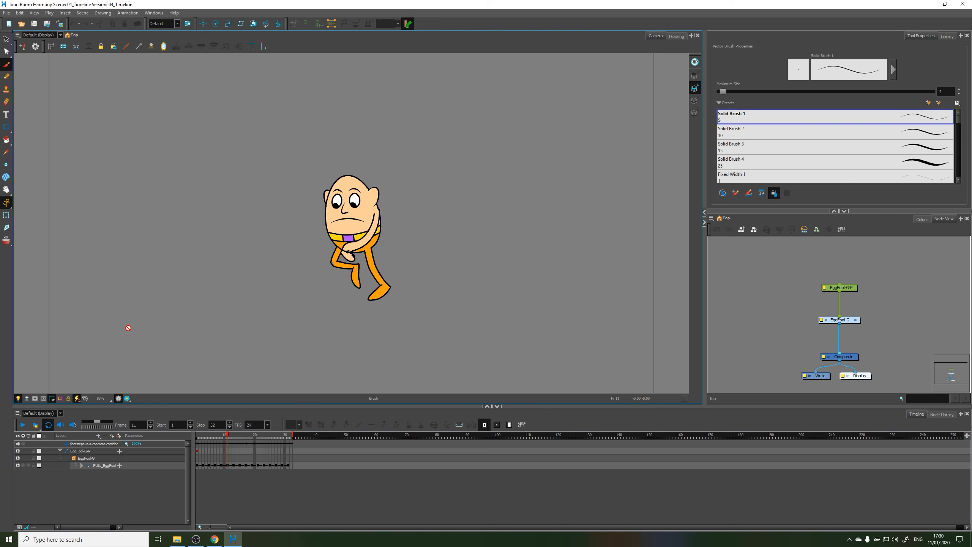
{"action": "left_click", "coordinate": [49, 424]}
{"action": "left_click", "coordinate": [35, 425]}
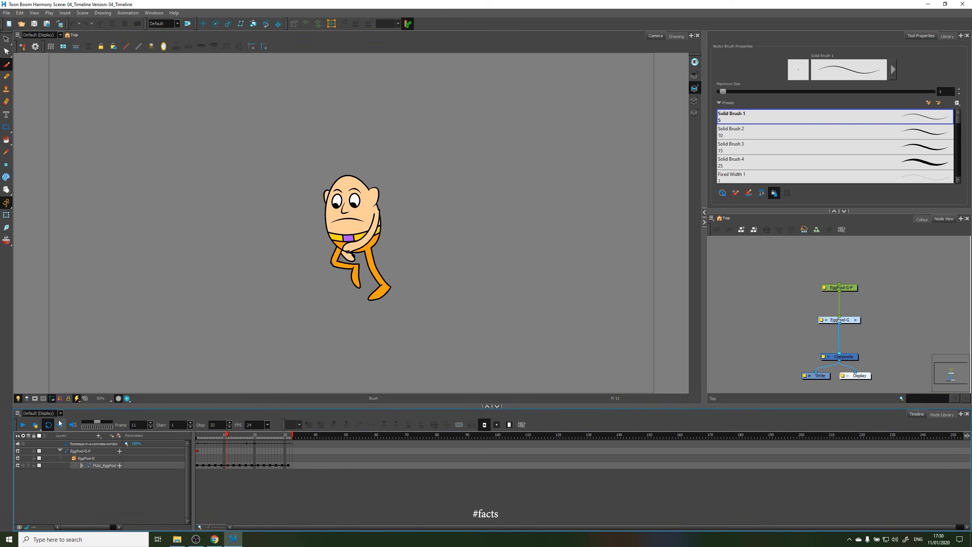
{"action": "left_click", "coordinate": [34, 424]}
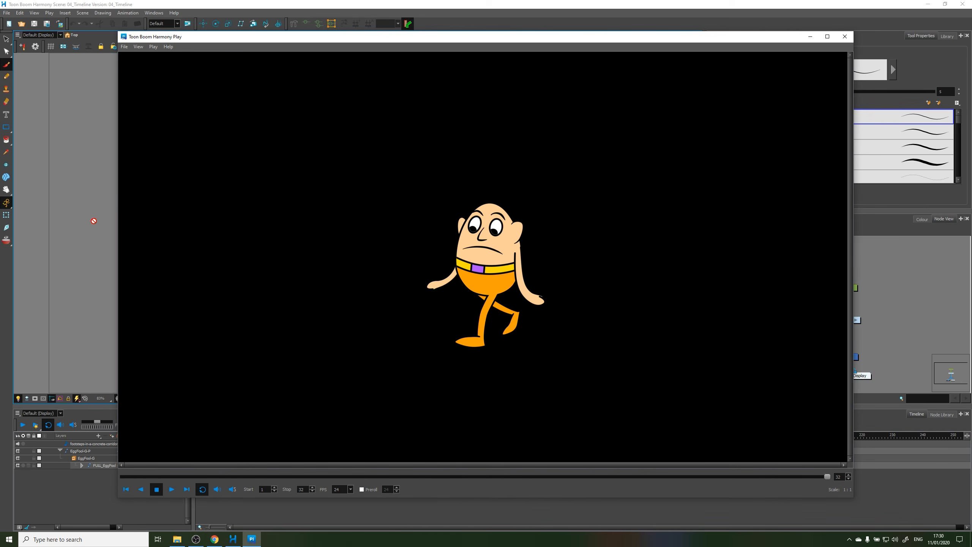
Return to the main scene window, preview the current frame in Render View and switch back to OpenGL View
{"action": "left_click", "coordinate": [113, 406]}
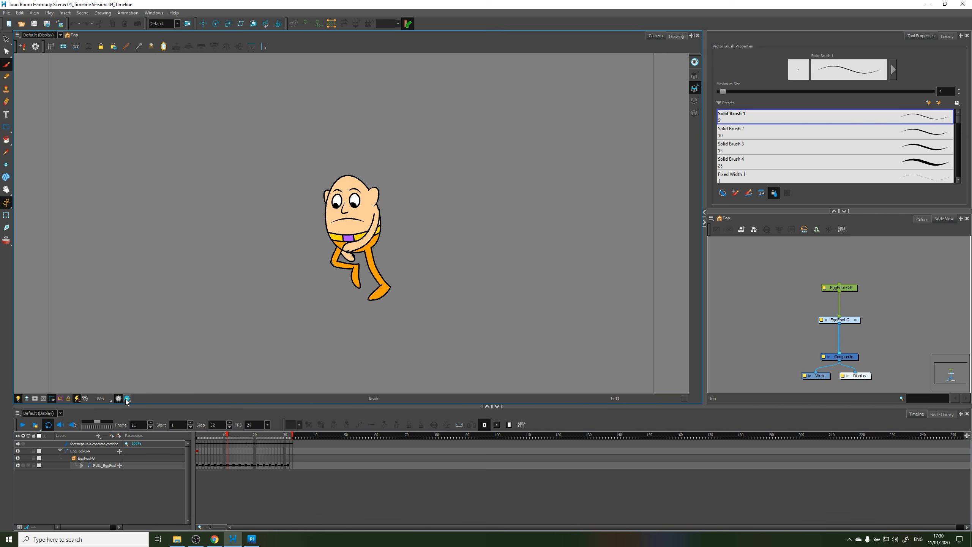
{"action": "left_click", "coordinate": [127, 398]}
{"action": "left_click", "coordinate": [120, 401]}
{"action": "left_click", "coordinate": [126, 400]}
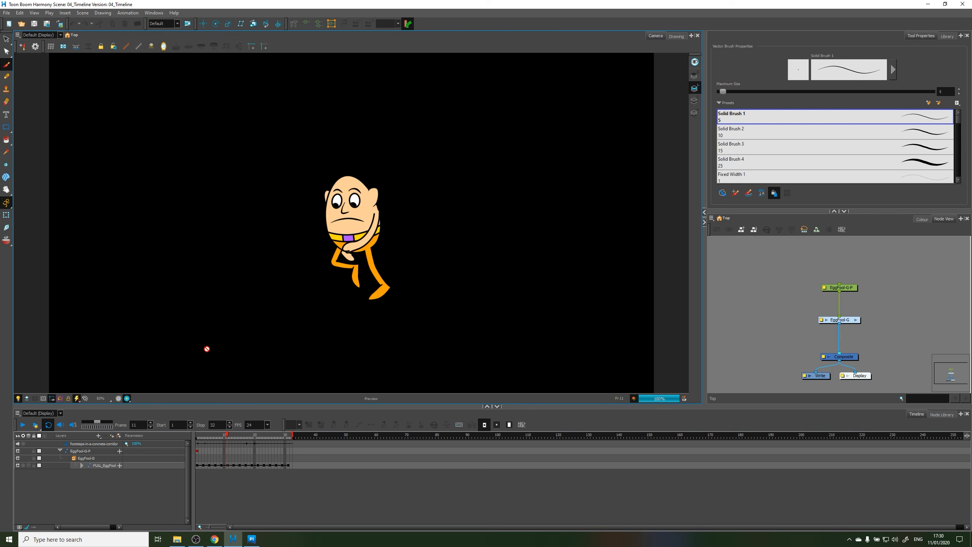
{"action": "left_click", "coordinate": [117, 400]}
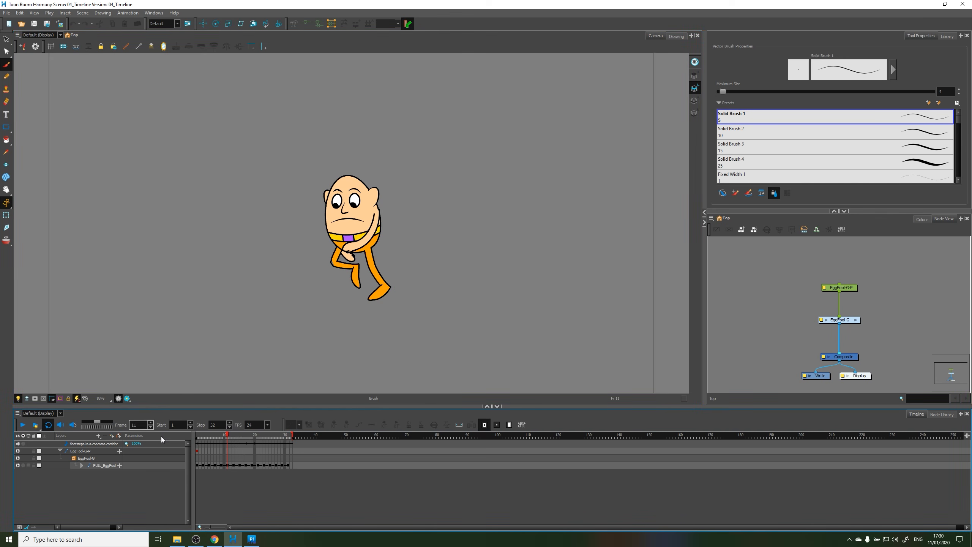
Switch to the Harmony Play window, play the rendered walk cycle in a loop and stop it
{"action": "left_click", "coordinate": [251, 538]}
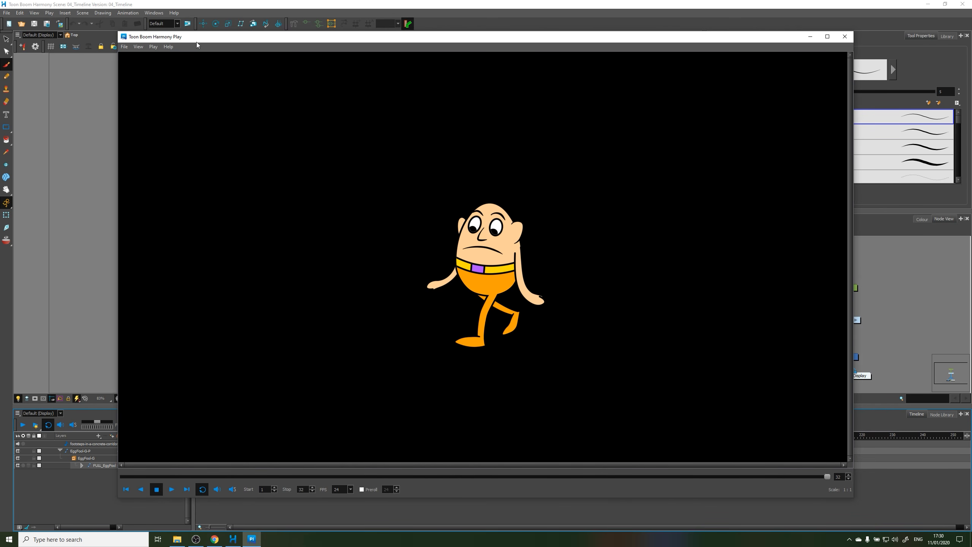
{"action": "left_click", "coordinate": [171, 489]}
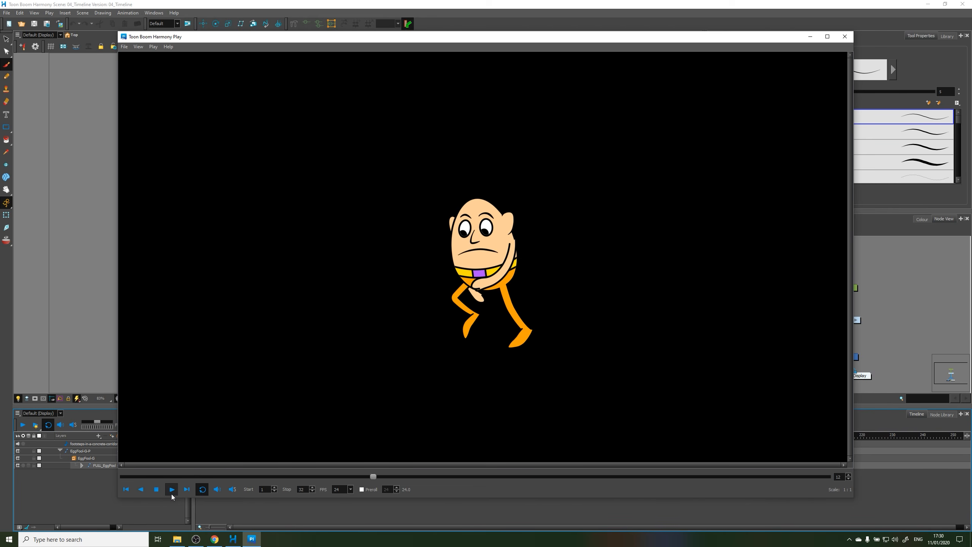
{"action": "left_click", "coordinate": [156, 489]}
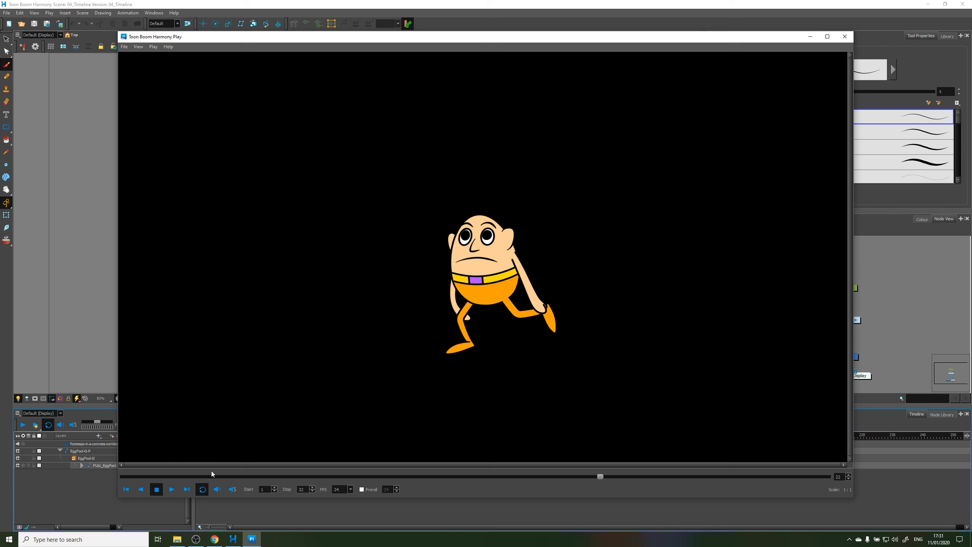
Open the frames folder of the 04_Timeline project in File Explorer, examine the rendered TARGA images and return to the scene
{"action": "left_click", "coordinate": [179, 541]}
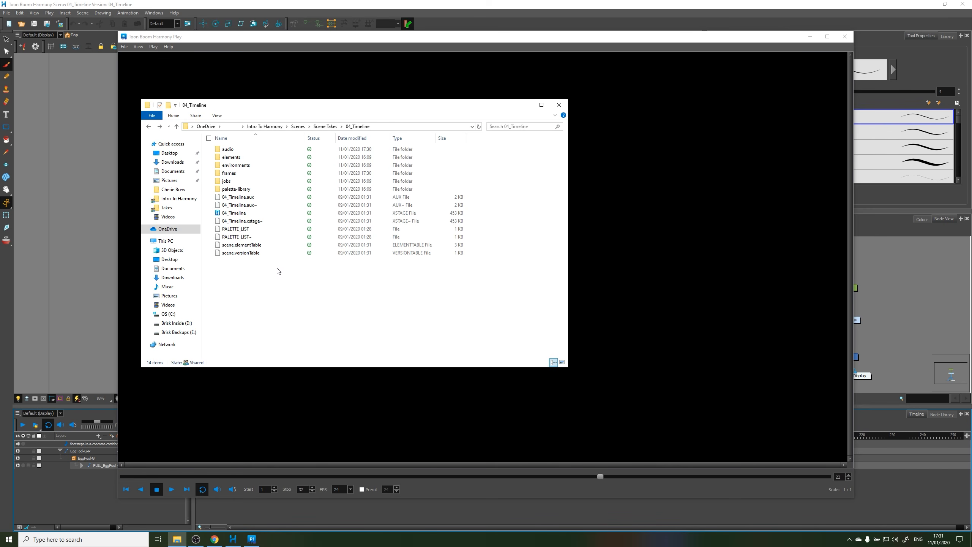
{"action": "left_click", "coordinate": [286, 174]}
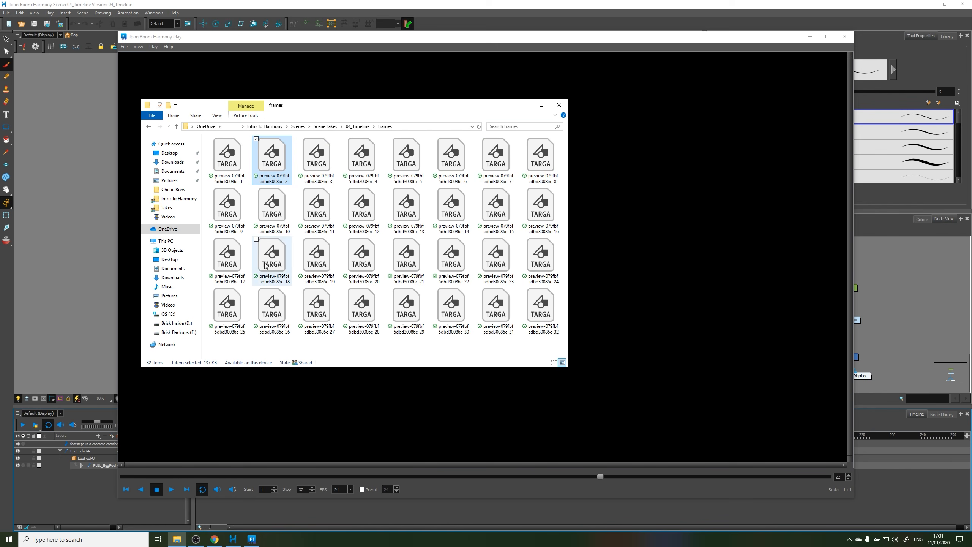
{"action": "left_click", "coordinate": [86, 499]}
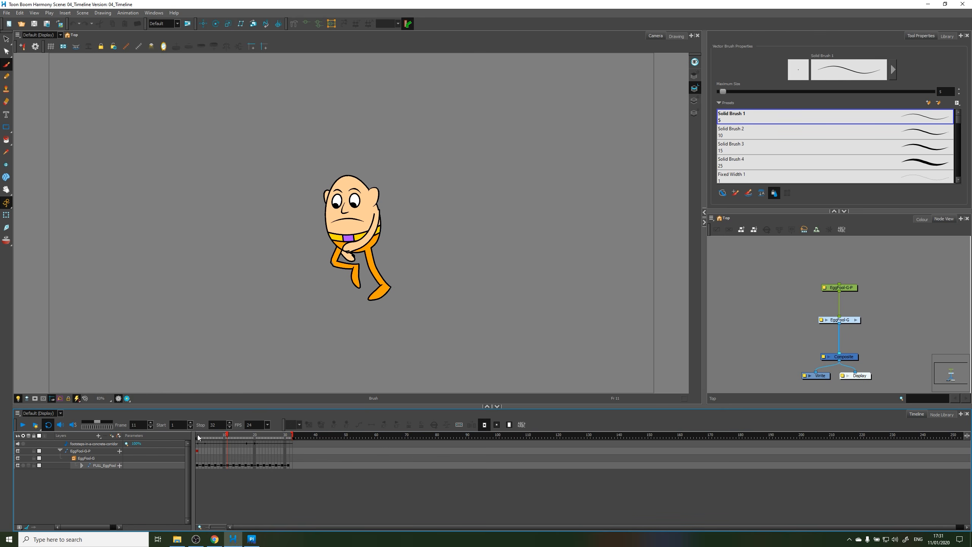
Scrub the first frames on the scene timeline and scrub the rendered preview in Harmony Play to its last frame
{"action": "left_click_drag", "start_coordinate": [198, 435], "coordinate": [218, 437]}
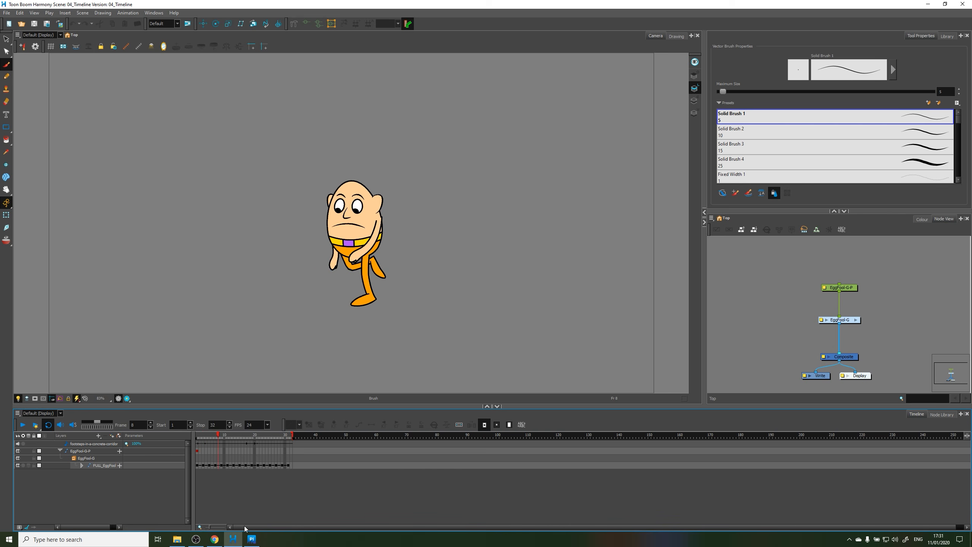
{"action": "left_click", "coordinate": [251, 538]}
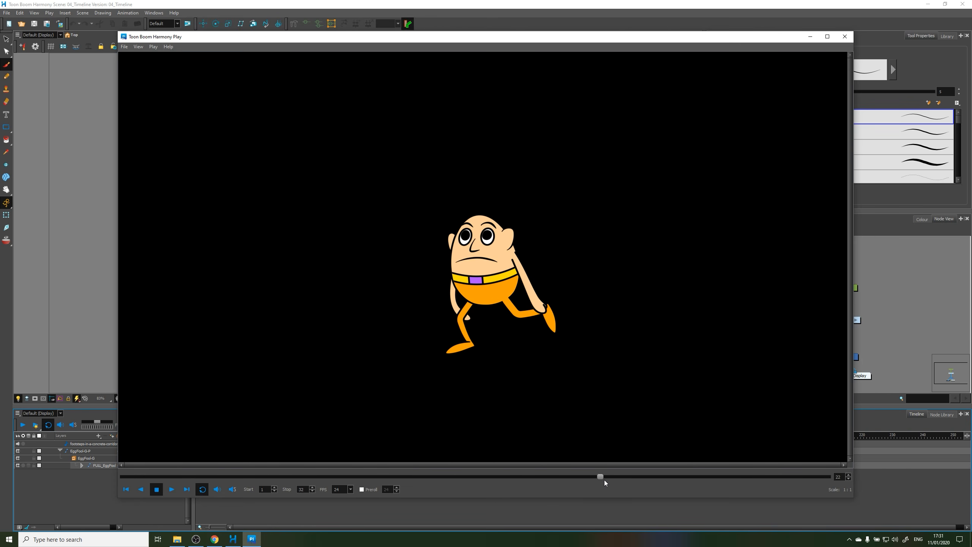
{"action": "left_click_drag", "start_coordinate": [604, 476], "coordinate": [798, 495]}
Return to the 04_Timeline project folder in File Explorer, check the size of the frames folder in its properties and minimize the window
{"action": "left_click", "coordinate": [177, 539]}
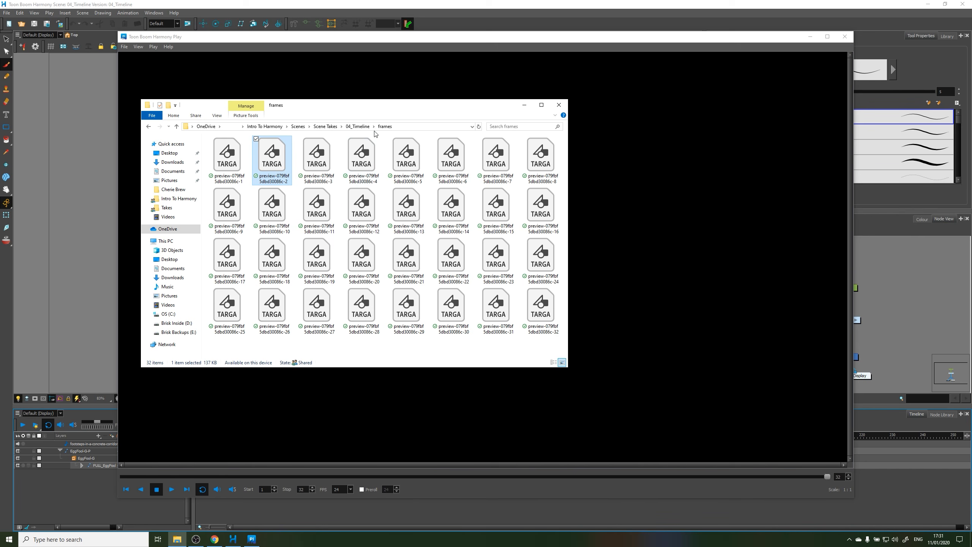
{"action": "left_click", "coordinate": [359, 126]}
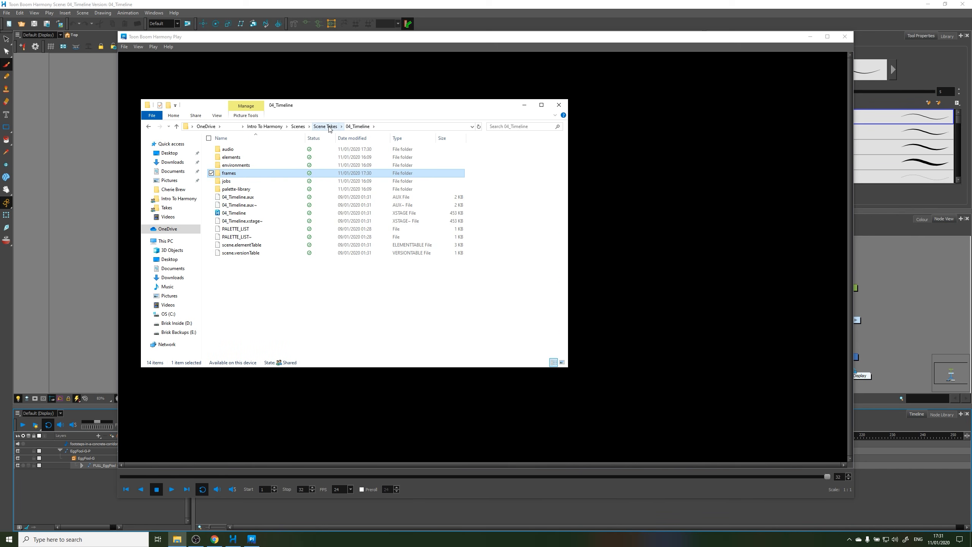
{"action": "left_click", "coordinate": [326, 126]}
{"action": "double_click", "coordinate": [246, 175]}
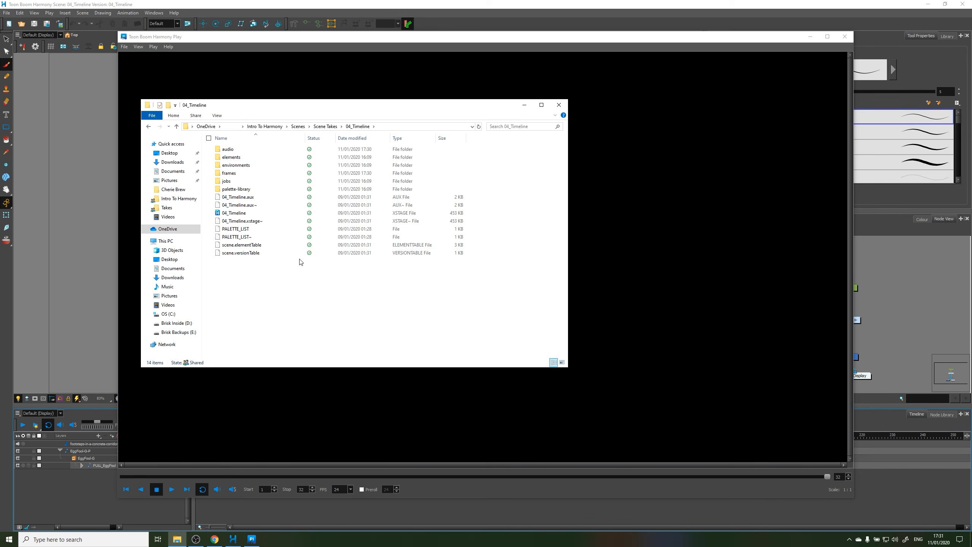
{"action": "left_click", "coordinate": [238, 173]}
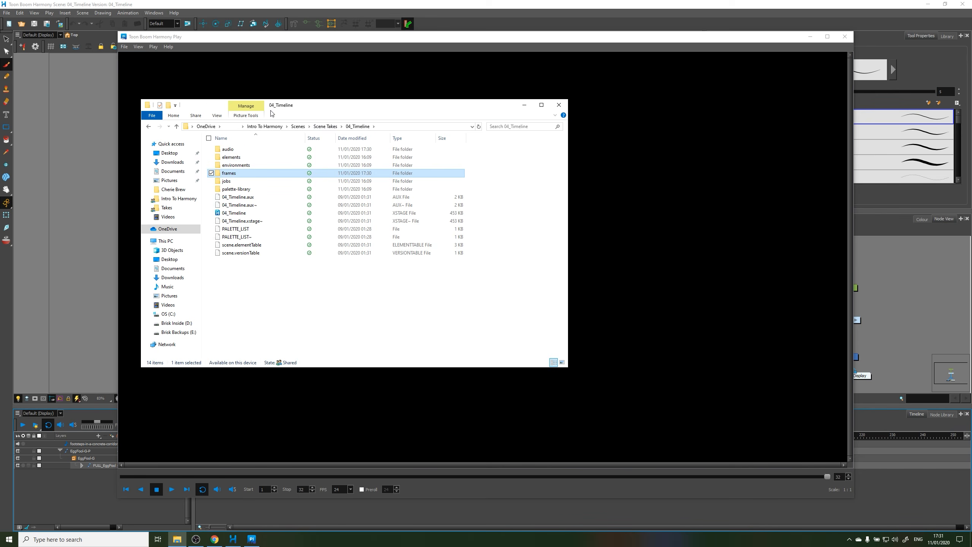
{"action": "right_click", "coordinate": [252, 178]}
{"action": "left_click", "coordinate": [252, 173]}
{"action": "right_click", "coordinate": [253, 174]}
{"action": "left_click", "coordinate": [228, 461]}
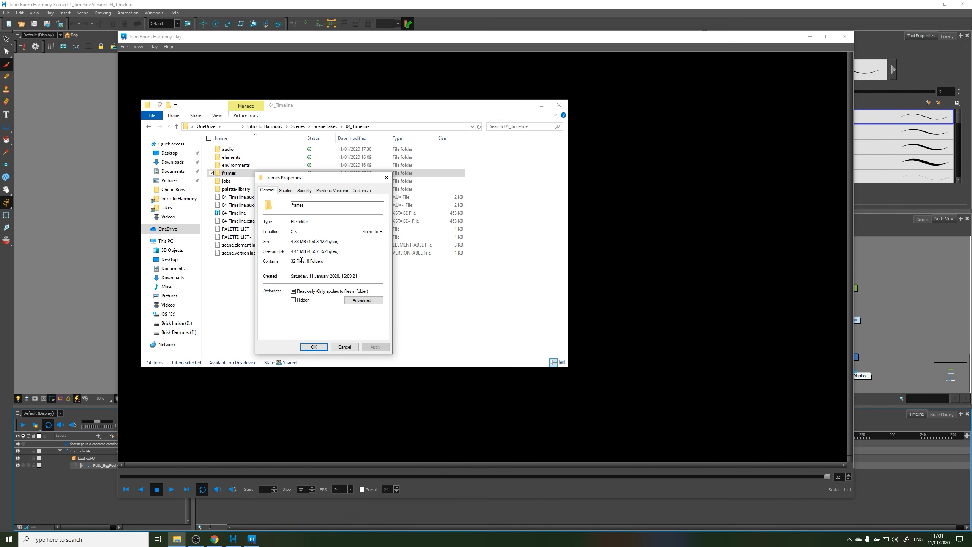
{"action": "left_click", "coordinate": [352, 347]}
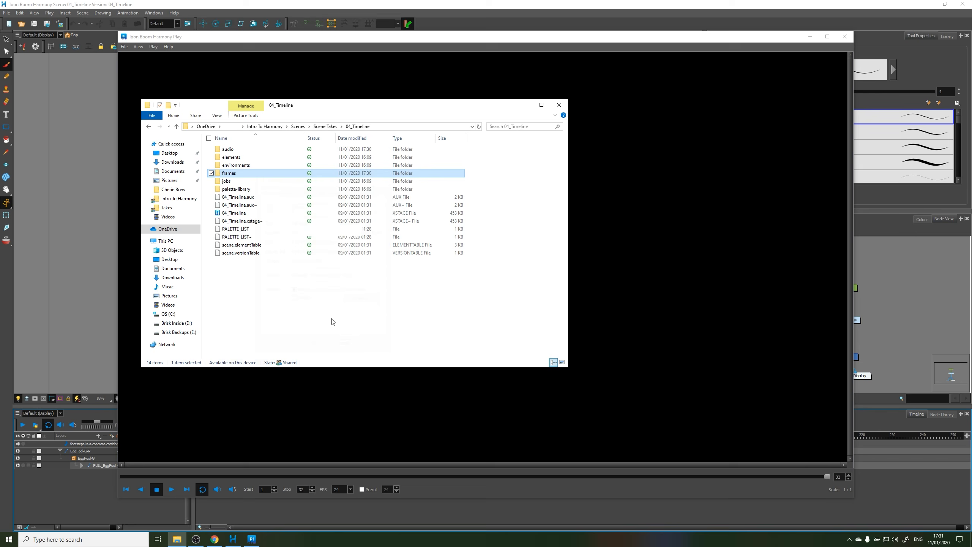
{"action": "left_click", "coordinate": [378, 328]}
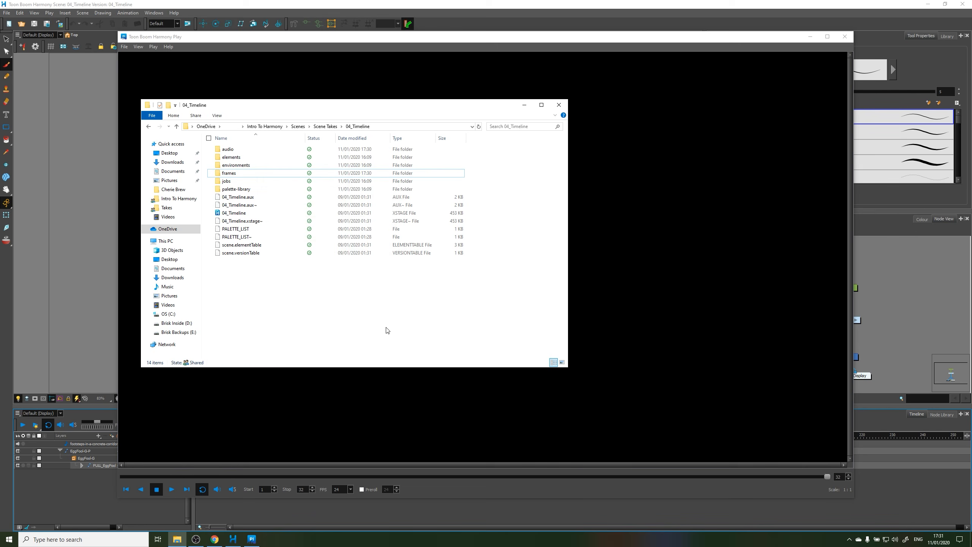
{"action": "left_click", "coordinate": [524, 106]}
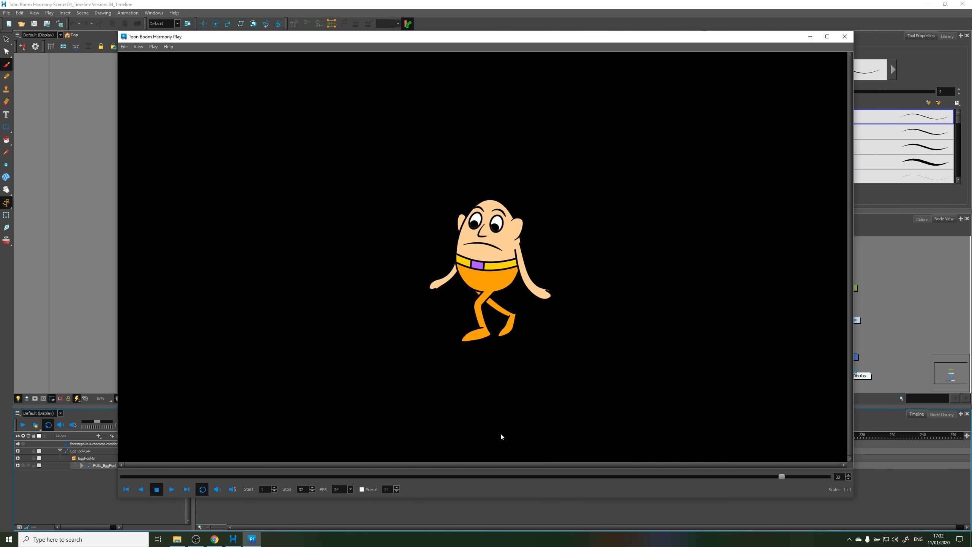
Scrub the rendered preview to frame 31 and close the Harmony Play window
{"action": "left_click_drag", "start_coordinate": [779, 475], "coordinate": [804, 475]}
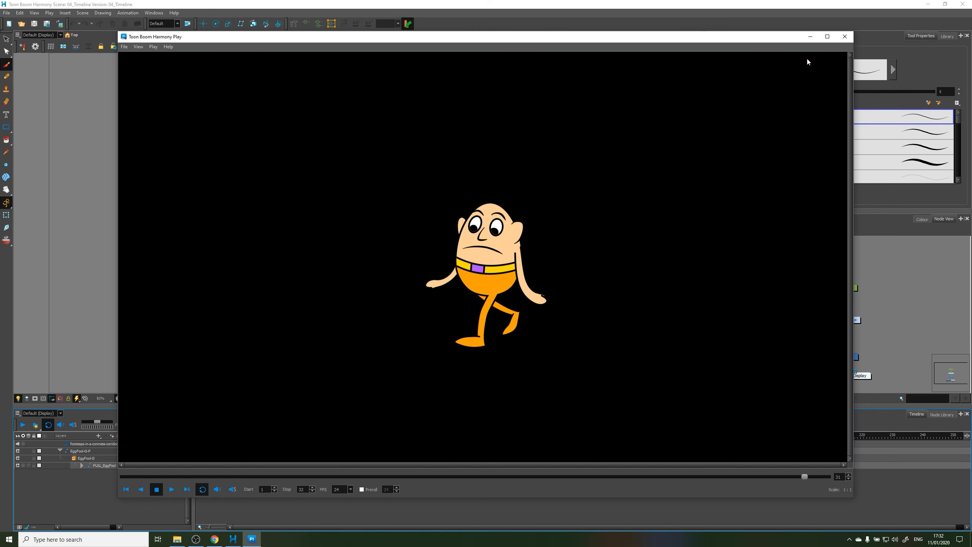
{"action": "left_click", "coordinate": [844, 37]}
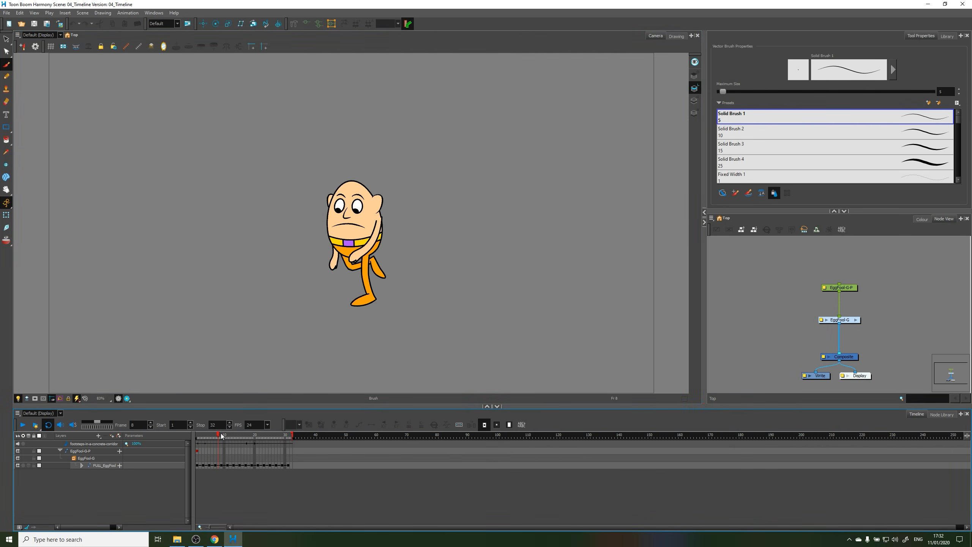
Scrub the scene timeline to frame 18 and play the looped animation with sound enabled
{"action": "left_click_drag", "start_coordinate": [221, 436], "coordinate": [246, 431]}
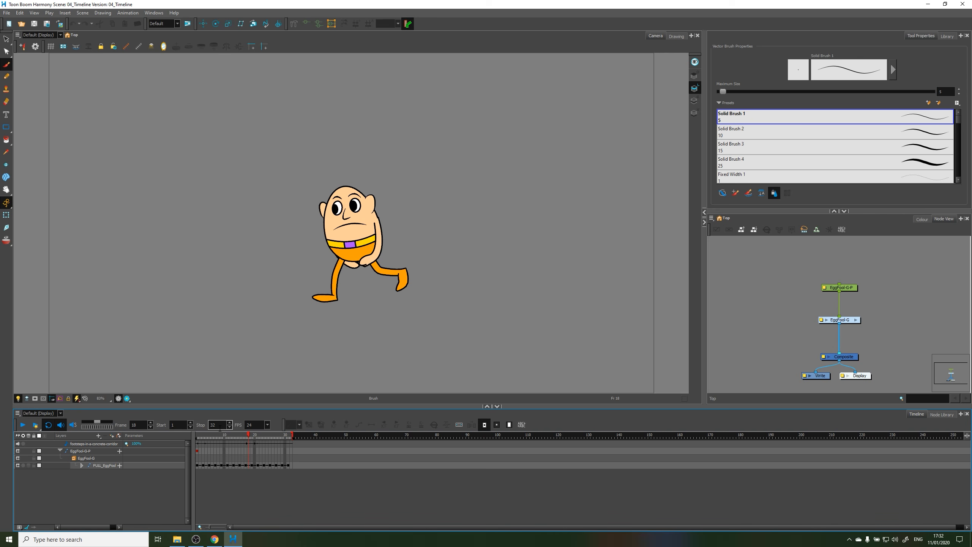
{"action": "left_click", "coordinate": [23, 425]}
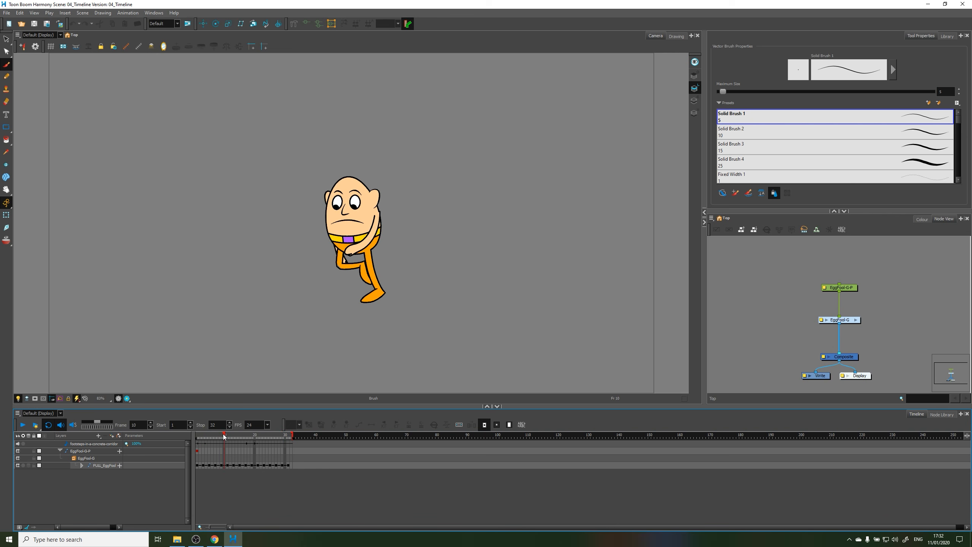
Scrub the walk cycle back and forth on the timeline with sound scrubbing, ending at frame 26
{"action": "left_click_drag", "start_coordinate": [224, 437], "coordinate": [230, 439]}
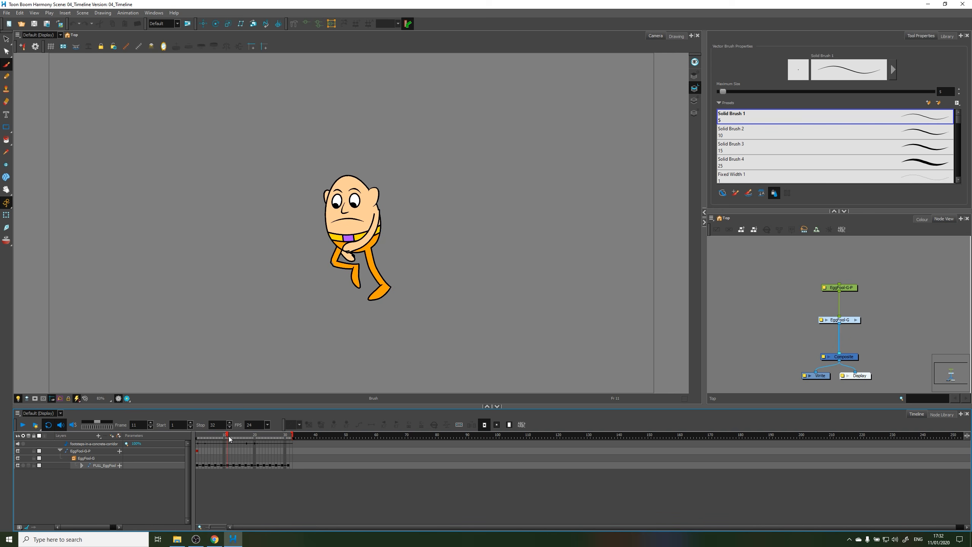
{"action": "left_click_drag", "start_coordinate": [243, 437], "coordinate": [206, 450]}
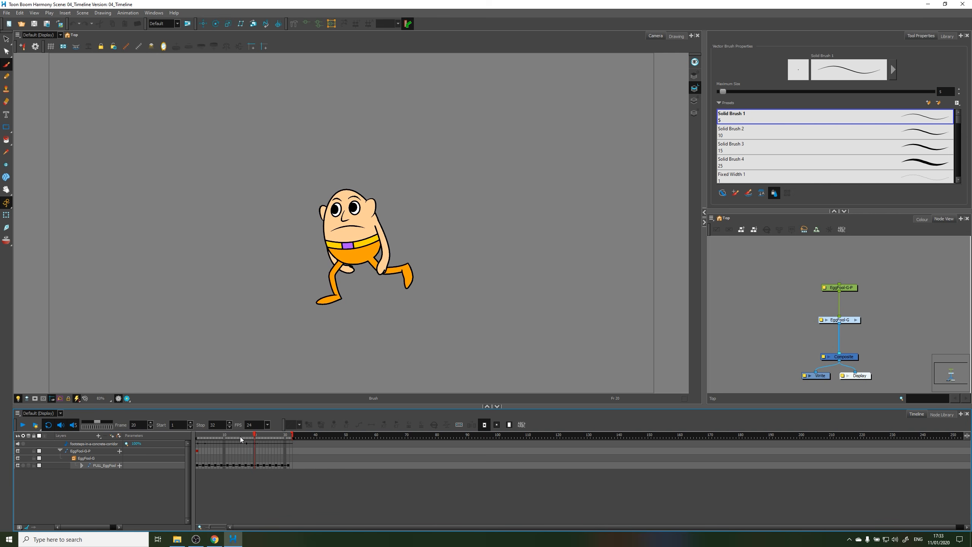
{"action": "left_click", "coordinate": [251, 435]}
{"action": "mouse_move", "coordinate": [251, 436]}
{"action": "left_mouse_down"}
{"action": "mouse_move", "coordinate": [218, 442]}
{"action": "mouse_move", "coordinate": [268, 437]}
{"action": "left_mouse_up"}
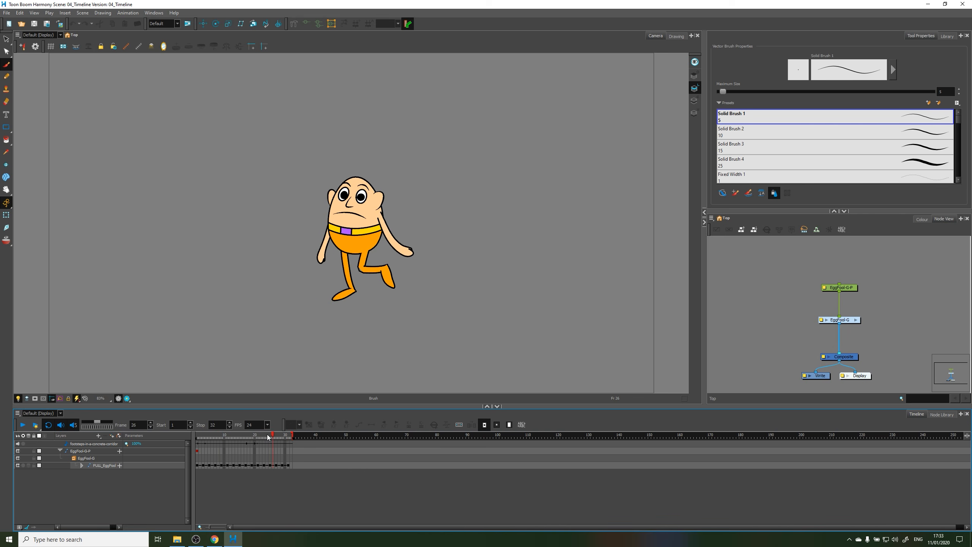
Turn off sound scrubbing and scrub the timeline to frame 23
{"action": "left_click", "coordinate": [74, 426]}
{"action": "left_click", "coordinate": [60, 427]}
{"action": "mouse_move", "coordinate": [262, 436]}
{"action": "left_mouse_down"}
{"action": "mouse_move", "coordinate": [223, 440]}
{"action": "mouse_move", "coordinate": [264, 438]}
{"action": "left_mouse_up"}
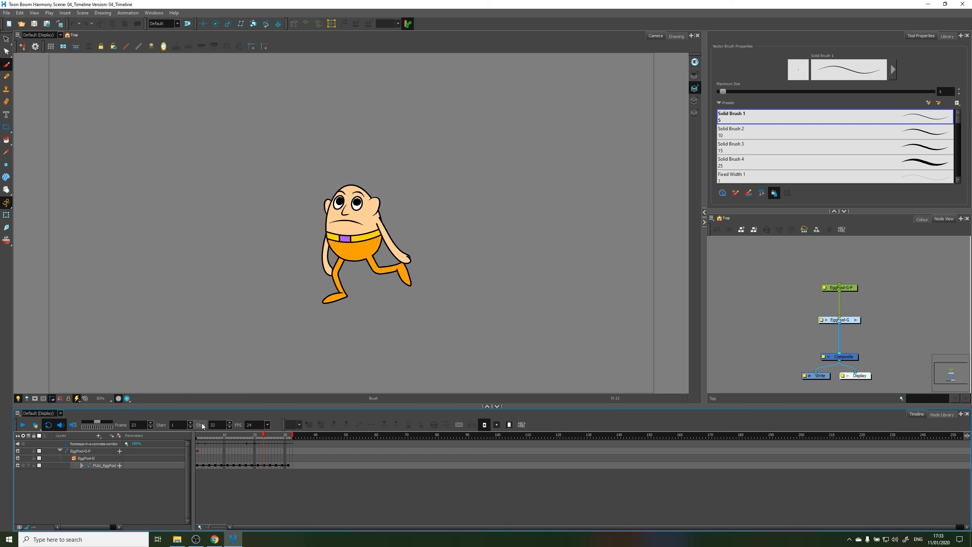
Jump to frame 15 by entering its number, scrub to frame 20 and scrub back to frame 16
{"action": "double_click", "coordinate": [138, 425]}
{"action": "type", "text": "15"}
{"action": "key", "text": "Return"}
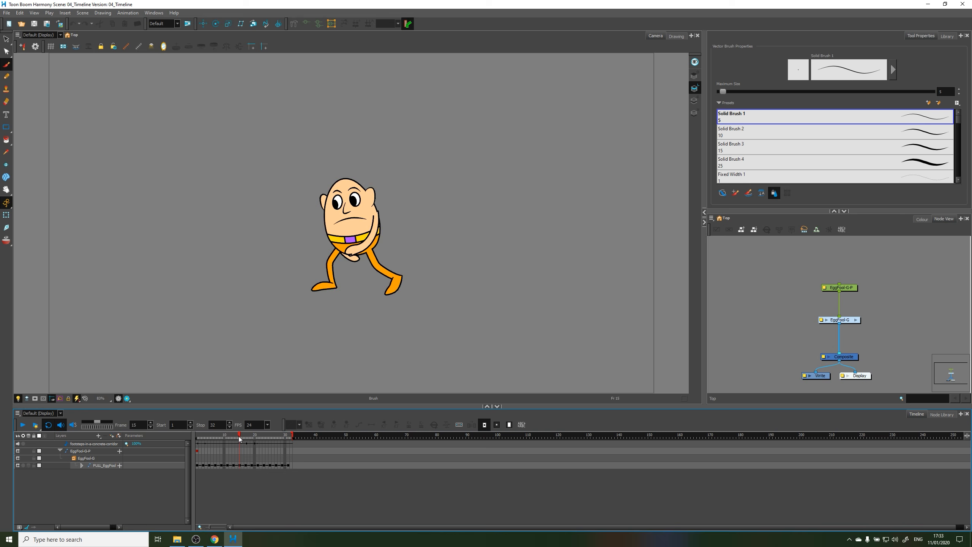
{"action": "left_click_drag", "start_coordinate": [239, 437], "coordinate": [254, 440]}
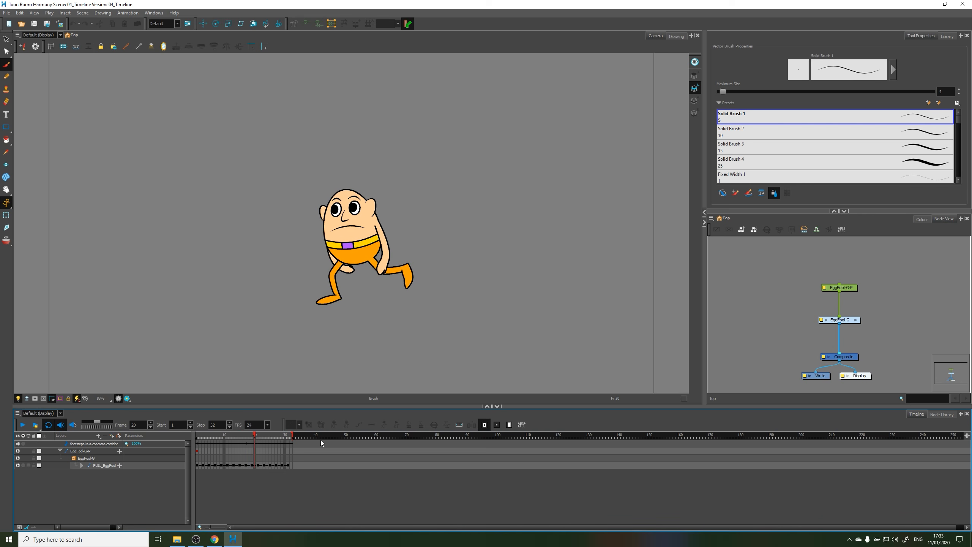
{"action": "left_click_drag", "start_coordinate": [279, 434], "coordinate": [242, 435]}
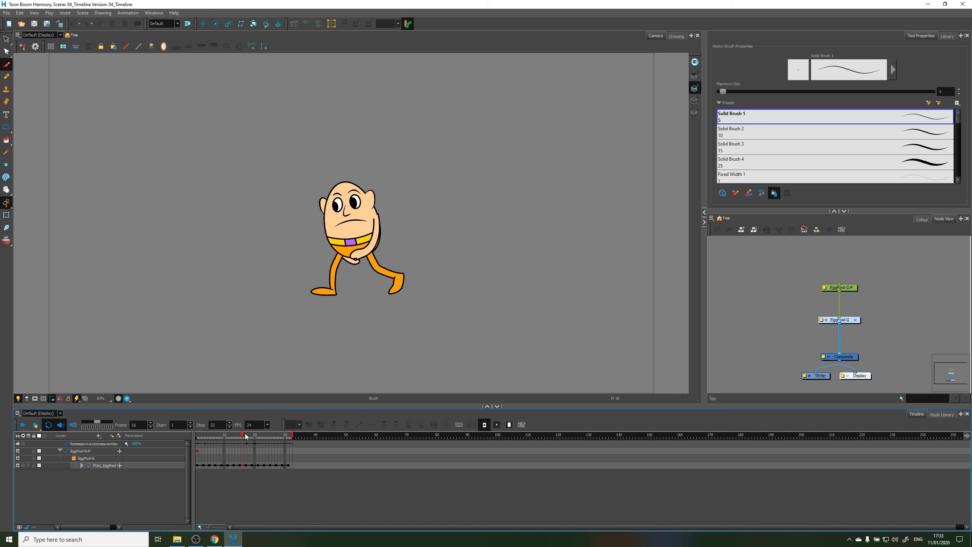
Limit the playback range to start at frame 10 and stop at frame 25, play the looped section and stop it
{"action": "left_click_drag", "start_coordinate": [245, 437], "coordinate": [224, 439]}
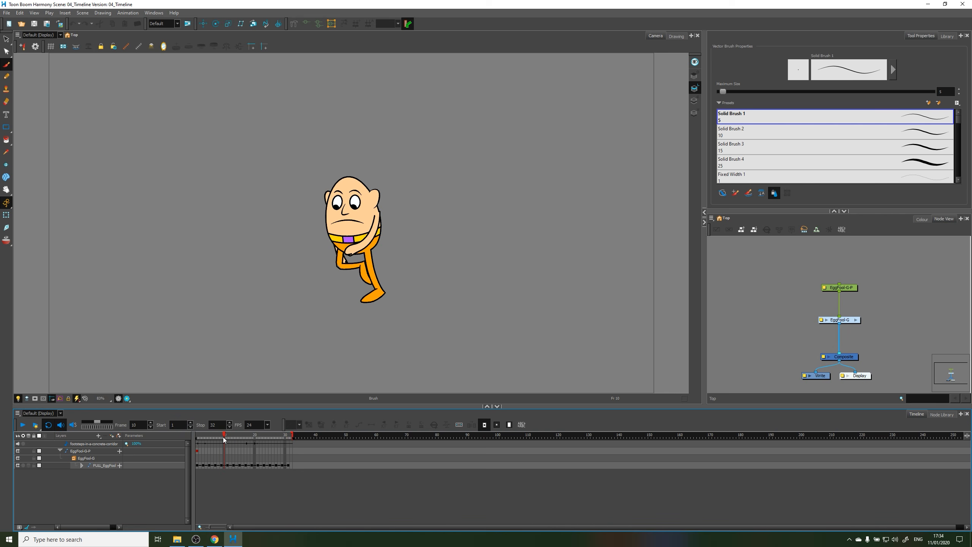
{"action": "left_click", "coordinate": [161, 426]}
{"action": "left_click_drag", "start_coordinate": [227, 437], "coordinate": [268, 440]}
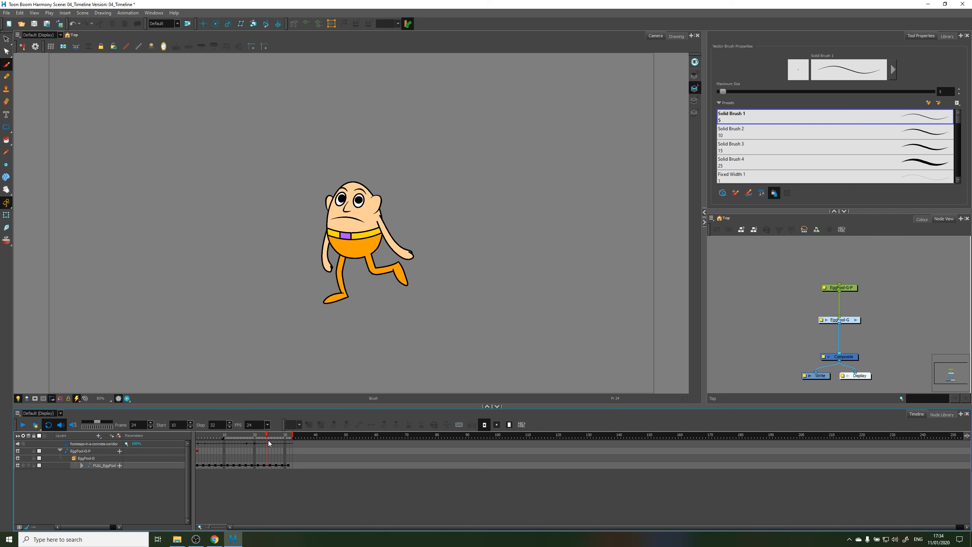
{"action": "left_click", "coordinate": [200, 425]}
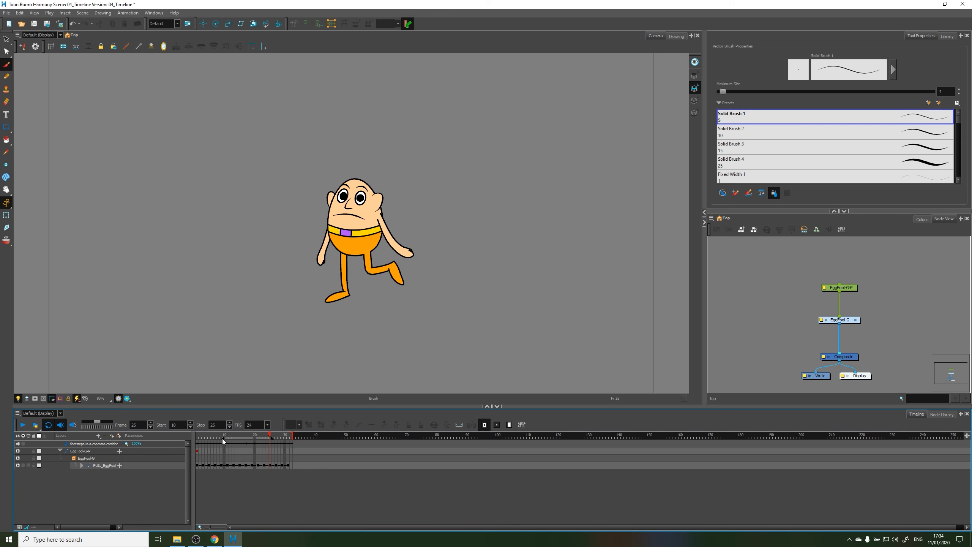
{"action": "left_click", "coordinate": [23, 425]}
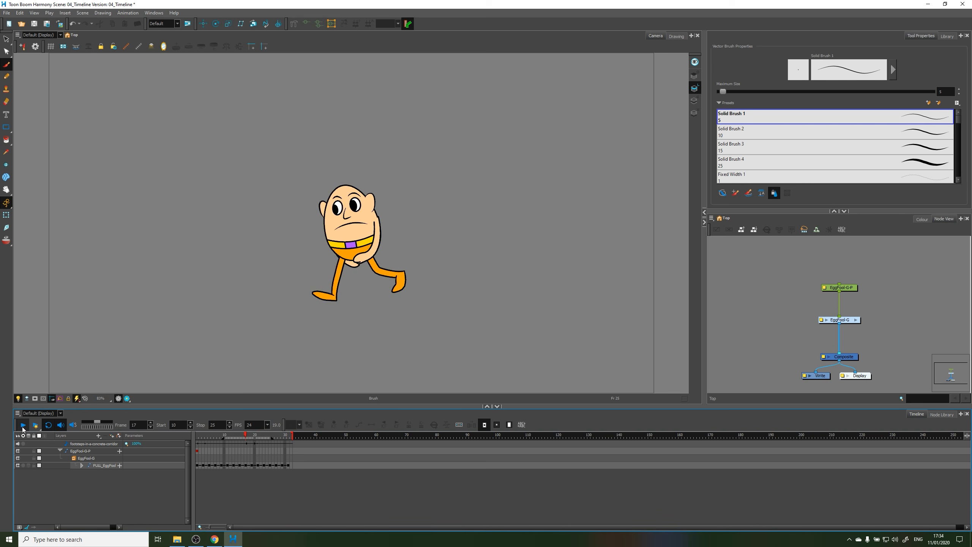
{"action": "left_click", "coordinate": [23, 426]}
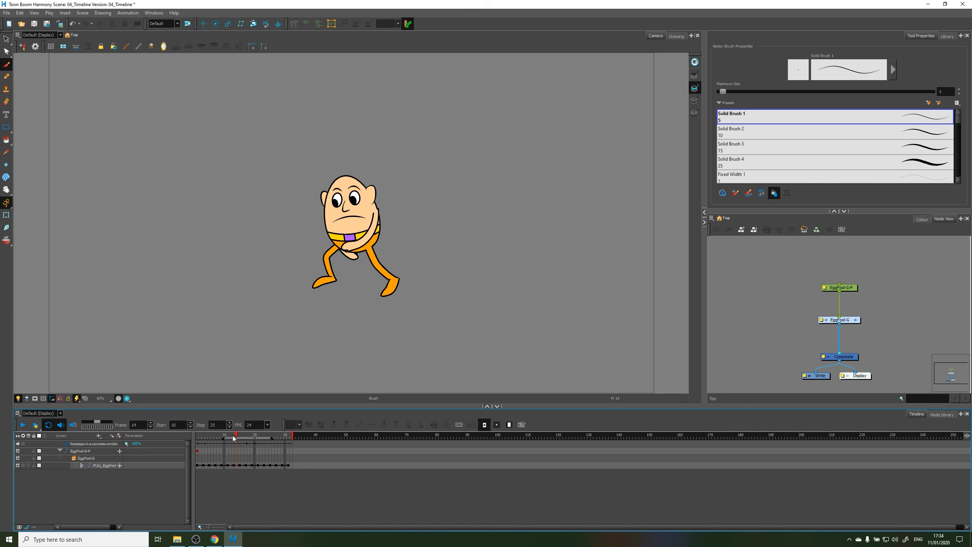
Restore the playback range to start at frame 1 and stop at frame 32, with the playhead at frame 4
{"action": "left_click", "coordinate": [224, 436]}
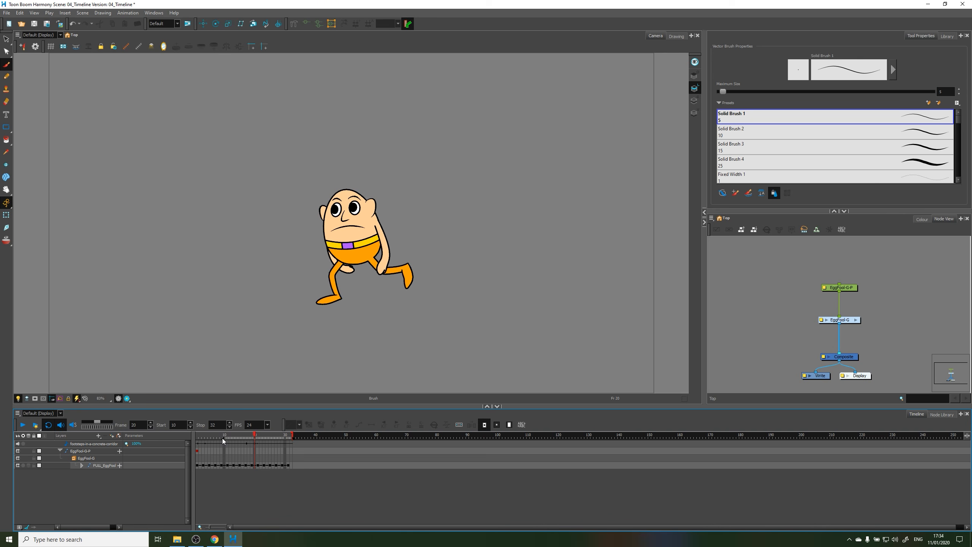
{"action": "left_click_drag", "start_coordinate": [223, 439], "coordinate": [197, 442]}
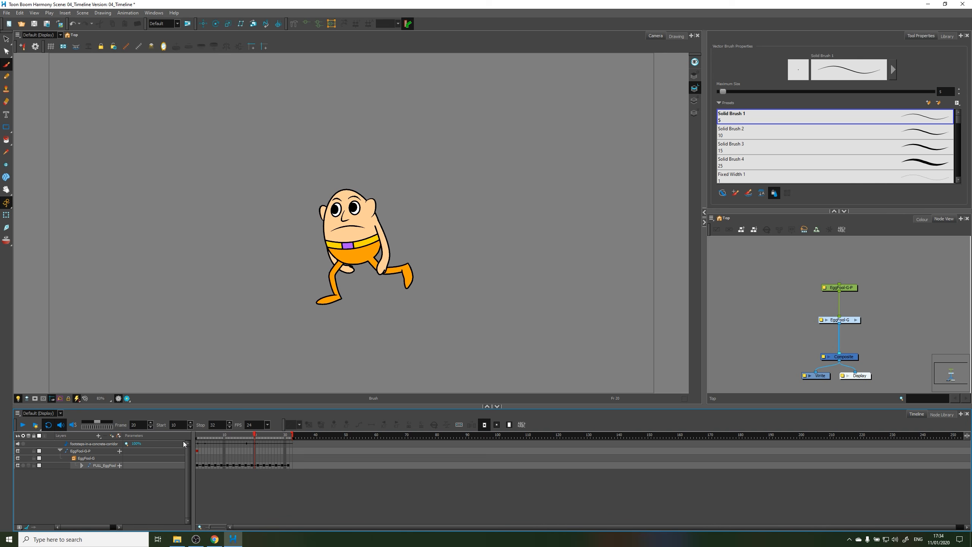
{"action": "left_click", "coordinate": [204, 439]}
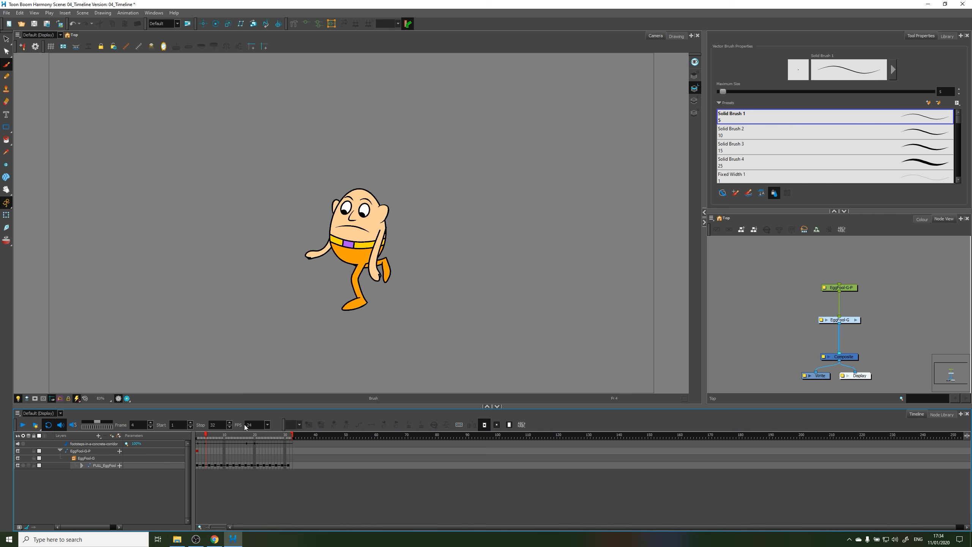
Look through the available frame rates and move through the animation at varying speeds with the jog slider
{"action": "left_click", "coordinate": [267, 425]}
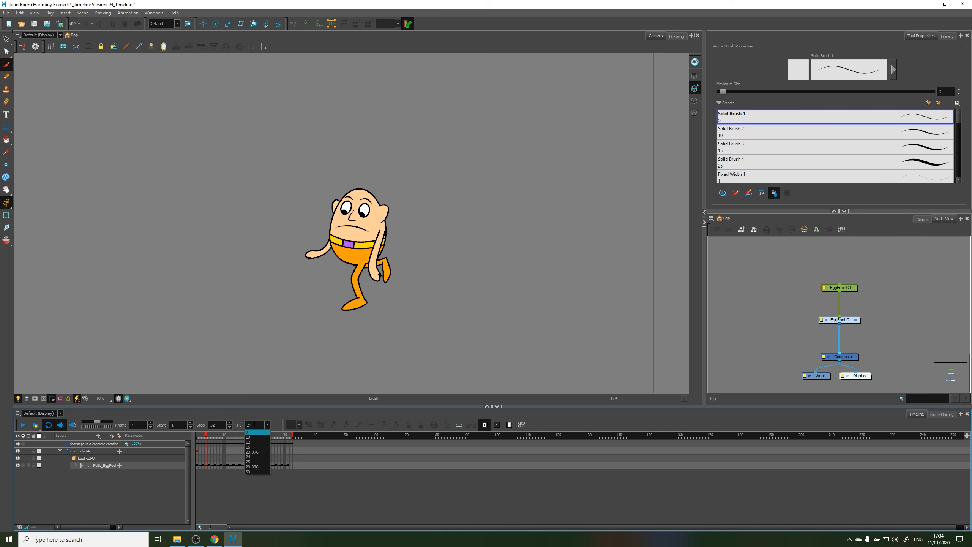
{"action": "left_click", "coordinate": [275, 419]}
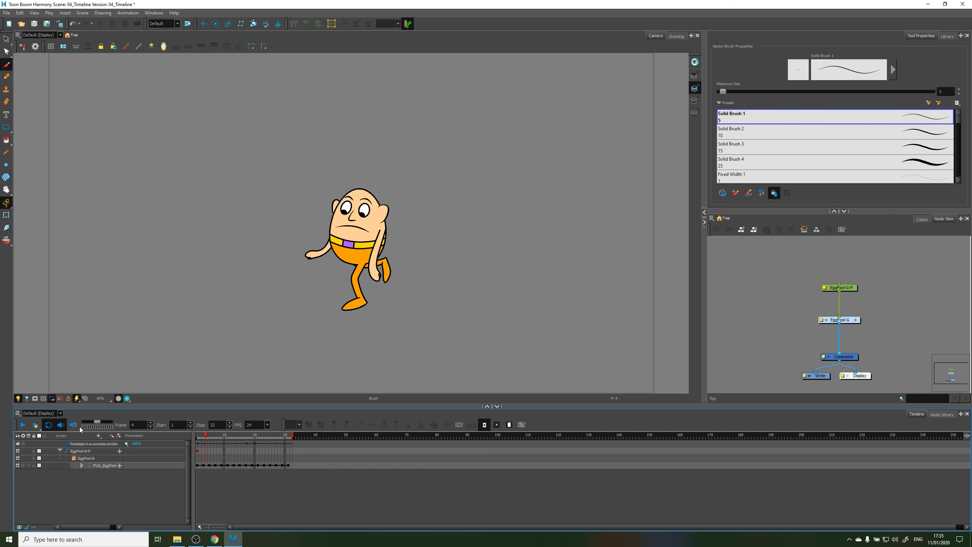
{"action": "left_click_drag", "start_coordinate": [95, 427], "coordinate": [105, 427]}
{"action": "mouse_move", "coordinate": [244, 436]}
{"action": "left_mouse_down"}
{"action": "mouse_move", "coordinate": [226, 436]}
{"action": "mouse_move", "coordinate": [251, 436]}
{"action": "left_mouse_up"}
{"action": "mouse_move", "coordinate": [96, 425]}
{"action": "left_mouse_down"}
{"action": "mouse_move", "coordinate": [85, 423]}
{"action": "mouse_move", "coordinate": [121, 424]}
{"action": "mouse_move", "coordinate": [98, 438]}
{"action": "left_mouse_up"}
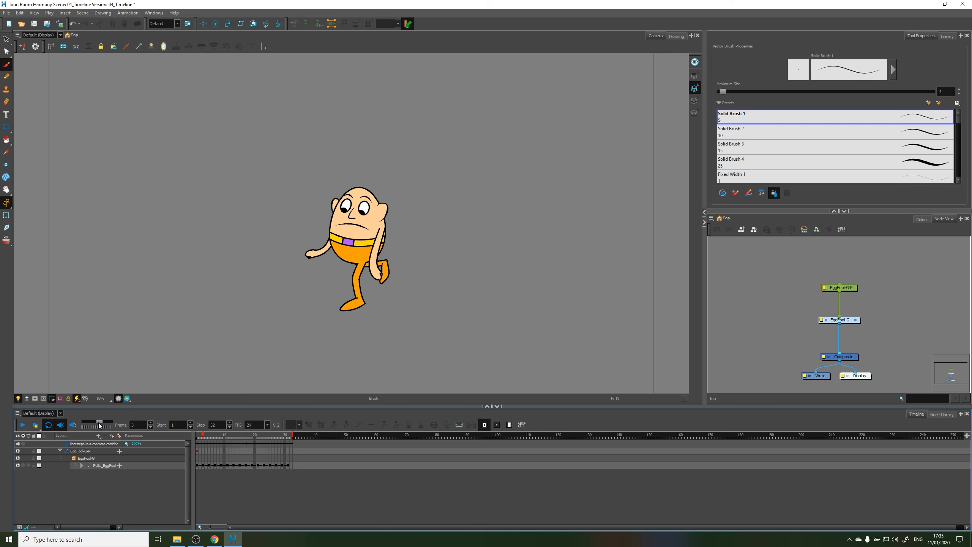
{"action": "mouse_move", "coordinate": [99, 424]}
{"action": "left_mouse_down"}
{"action": "mouse_move", "coordinate": [116, 423]}
{"action": "mouse_move", "coordinate": [86, 423]}
{"action": "mouse_move", "coordinate": [97, 426]}
{"action": "left_mouse_up"}
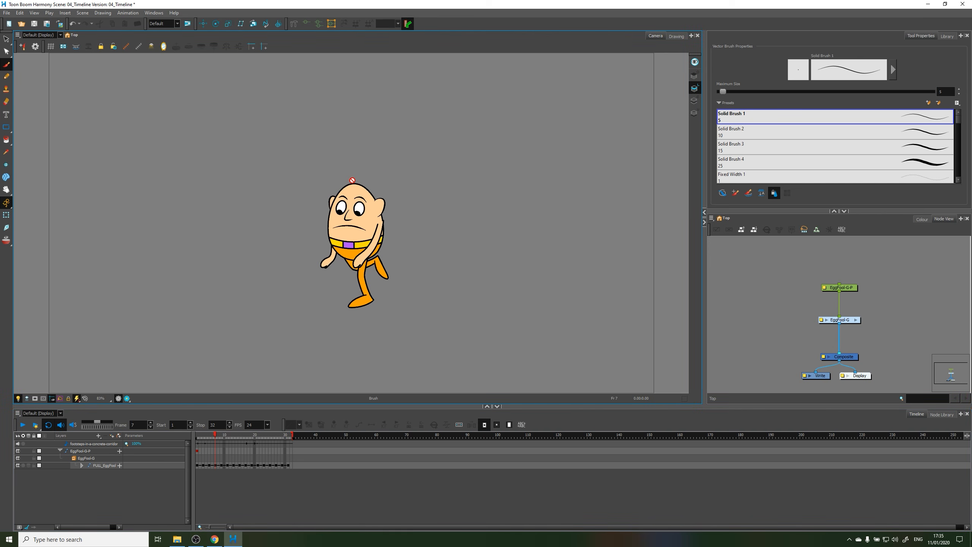
Activate the Transform tool and scrub the timeline to frame 16
{"action": "left_click", "coordinate": [6, 216]}
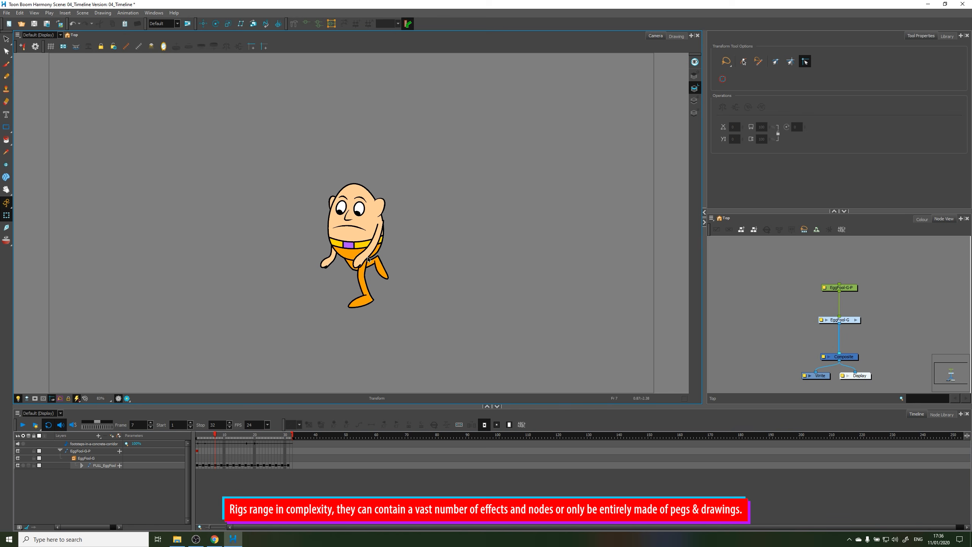
{"action": "scroll", "coordinate": [367, 259], "scroll_direction": "up", "scroll_amount": 4}
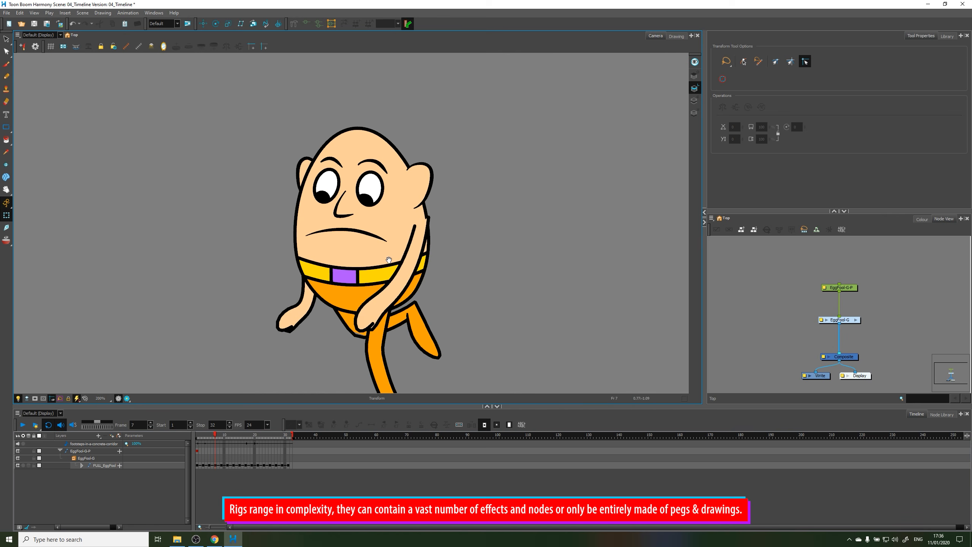
{"action": "left_click_drag", "start_coordinate": [406, 272], "coordinate": [372, 229]}
{"action": "left_click_drag", "start_coordinate": [215, 435], "coordinate": [245, 438]}
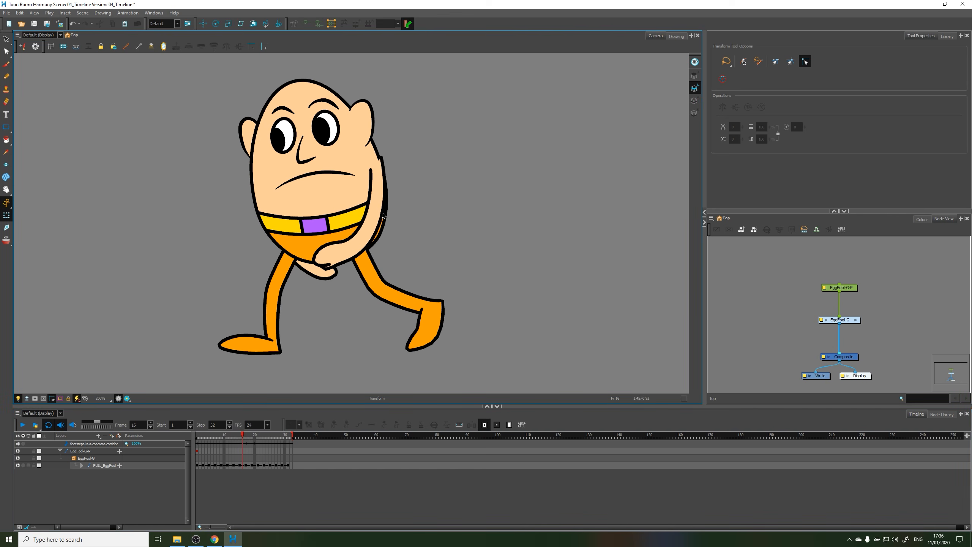
Move both arms and both legs outward, away from the character's body, at frame 16 and clear the selection
{"action": "left_click", "coordinate": [376, 232]}
{"action": "left_click_drag", "start_coordinate": [364, 228], "coordinate": [561, 228]}
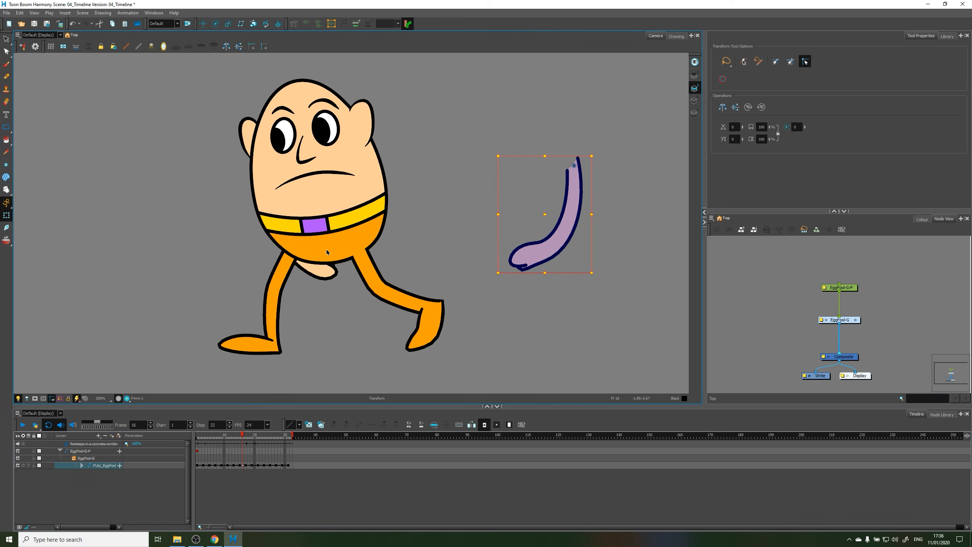
{"action": "left_click", "coordinate": [324, 275]}
{"action": "left_click_drag", "start_coordinate": [324, 276], "coordinate": [120, 280]}
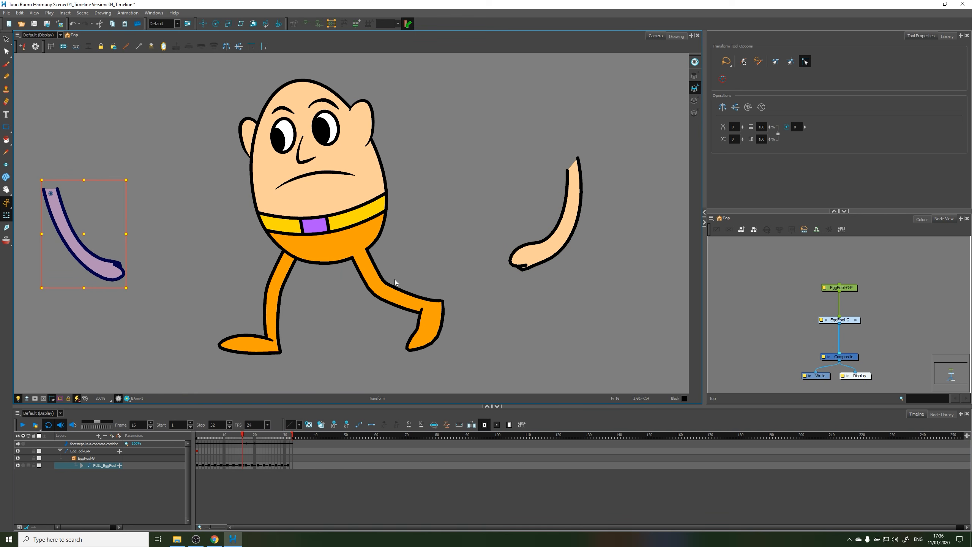
{"action": "left_click", "coordinate": [393, 269]}
{"action": "left_click_drag", "start_coordinate": [393, 269], "coordinate": [474, 273]}
{"action": "left_click", "coordinate": [290, 283]}
{"action": "left_click_drag", "start_coordinate": [290, 283], "coordinate": [200, 286]}
{"action": "left_click", "coordinate": [348, 290]}
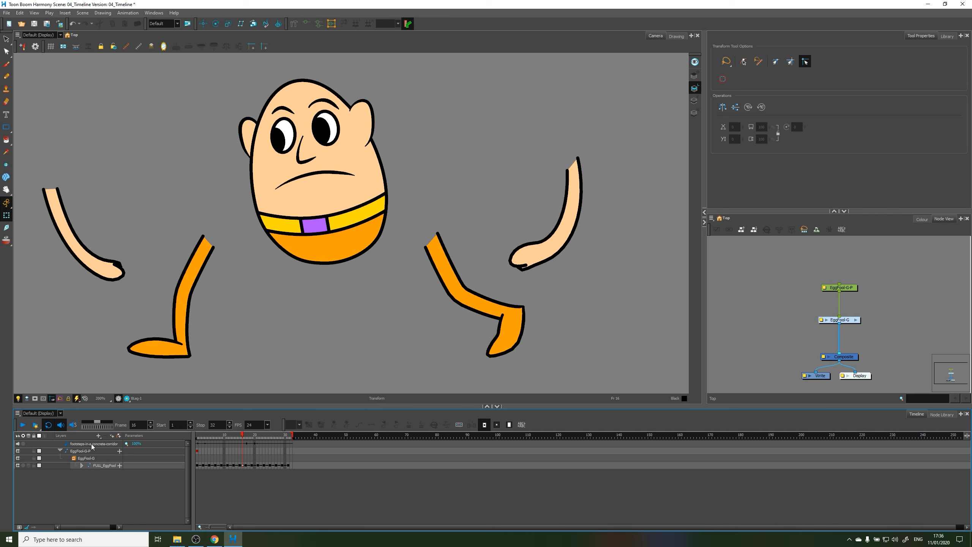
Undo the moves of the character's legs and arms
{"action": "left_click_drag", "start_coordinate": [249, 439], "coordinate": [244, 440]}
{"action": "key", "text": "ctrl+z"}
{"action": "key", "text": "ctrl+z"}
{"action": "key", "text": "ctrl+z"}
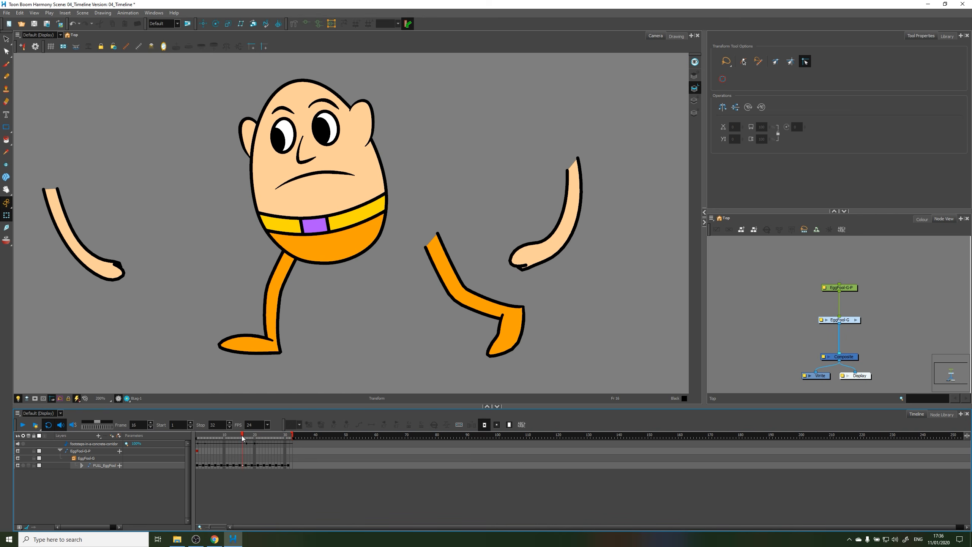
{"action": "key", "text": "ctrl+z"}
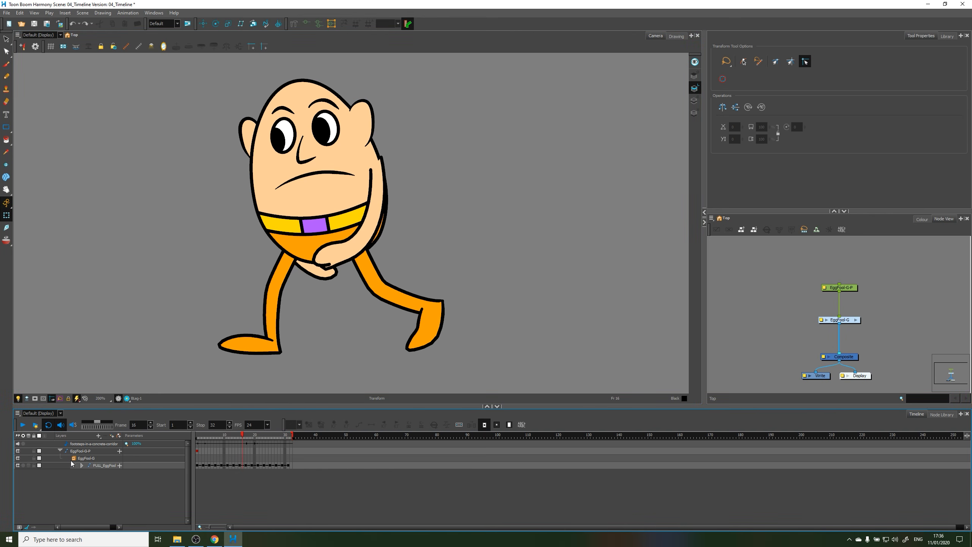
Select the character's group layer, expand its rig hierarchy, widen the layer list and select the ear drawing at frame 8
{"action": "left_click", "coordinate": [93, 451]}
{"action": "left_click", "coordinate": [105, 459]}
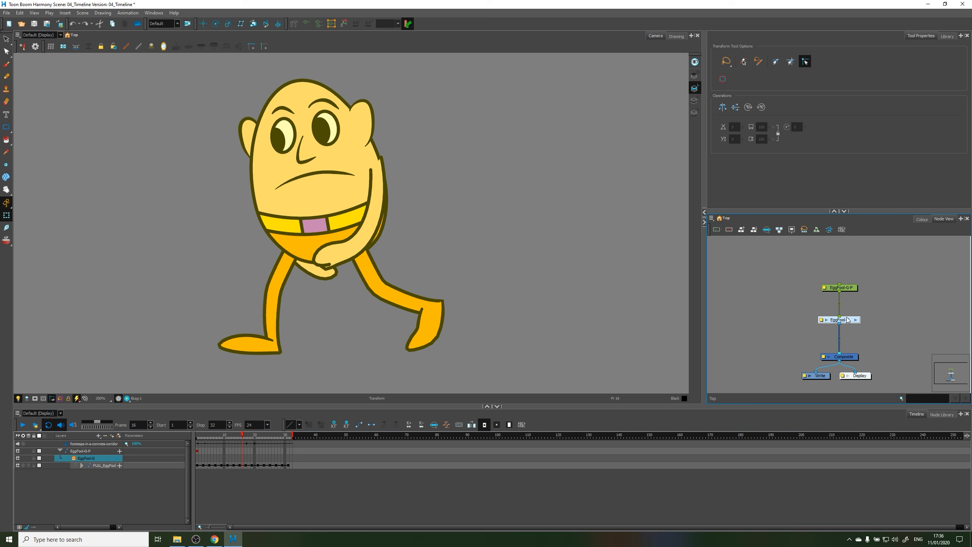
{"action": "left_click", "coordinate": [82, 466]}
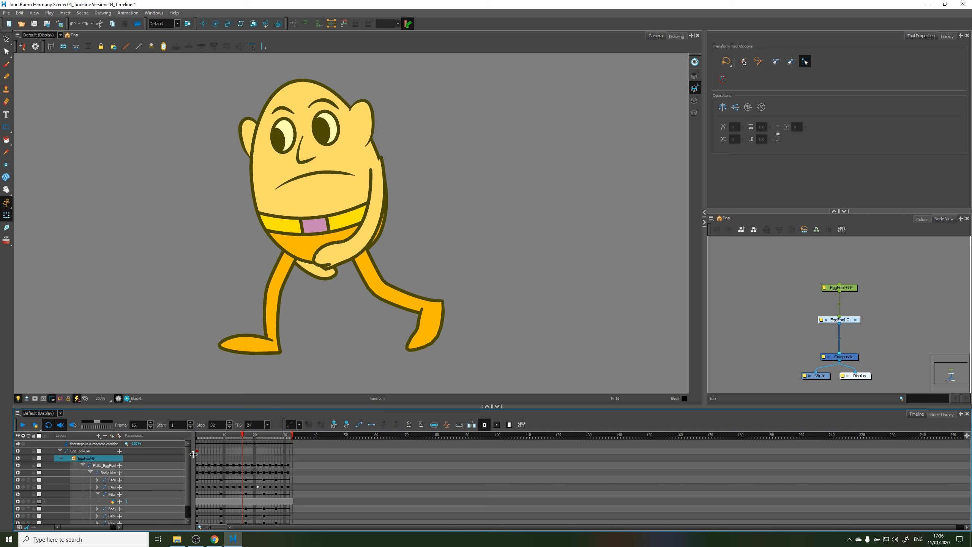
{"action": "left_click_drag", "start_coordinate": [193, 454], "coordinate": [298, 454]}
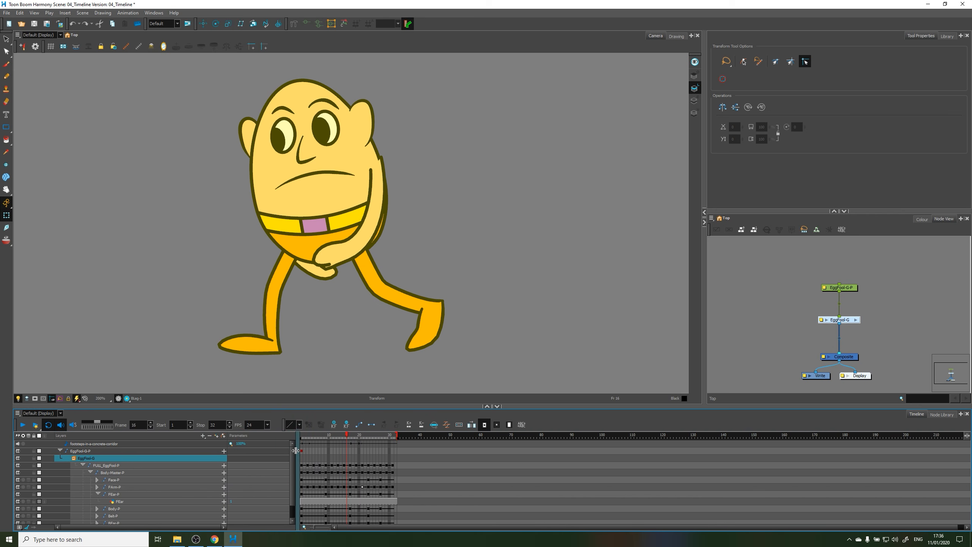
{"action": "scroll", "coordinate": [294, 451], "scroll_direction": "down", "scroll_amount": 1}
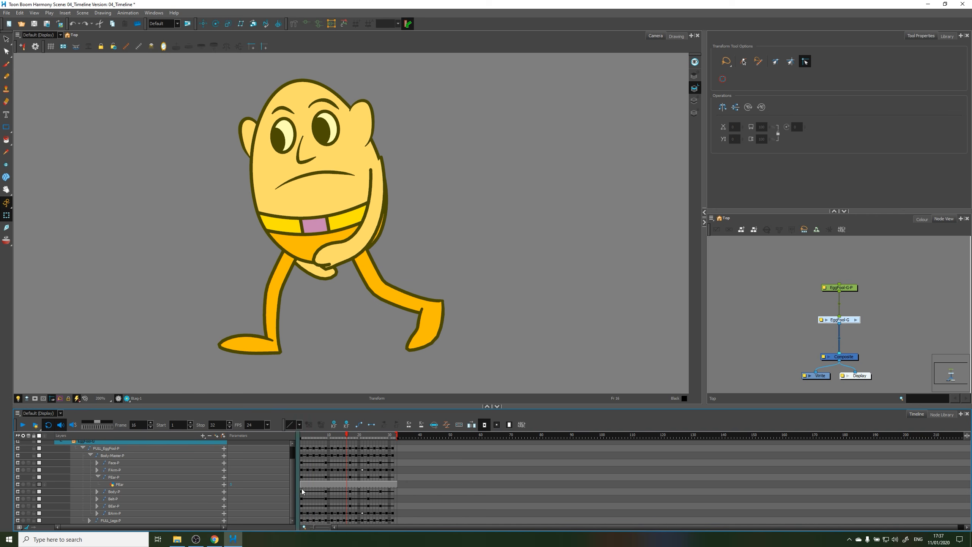
{"action": "left_click", "coordinate": [323, 484]}
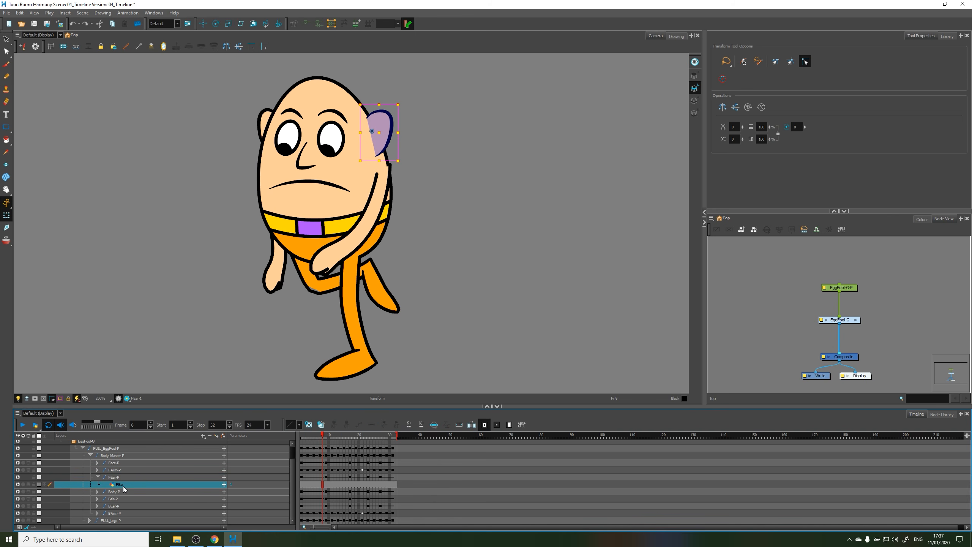
Collapse the ear, body master and full-character pegs in the layer list and clear the selection
{"action": "left_click", "coordinate": [102, 478]}
{"action": "left_click", "coordinate": [98, 477]}
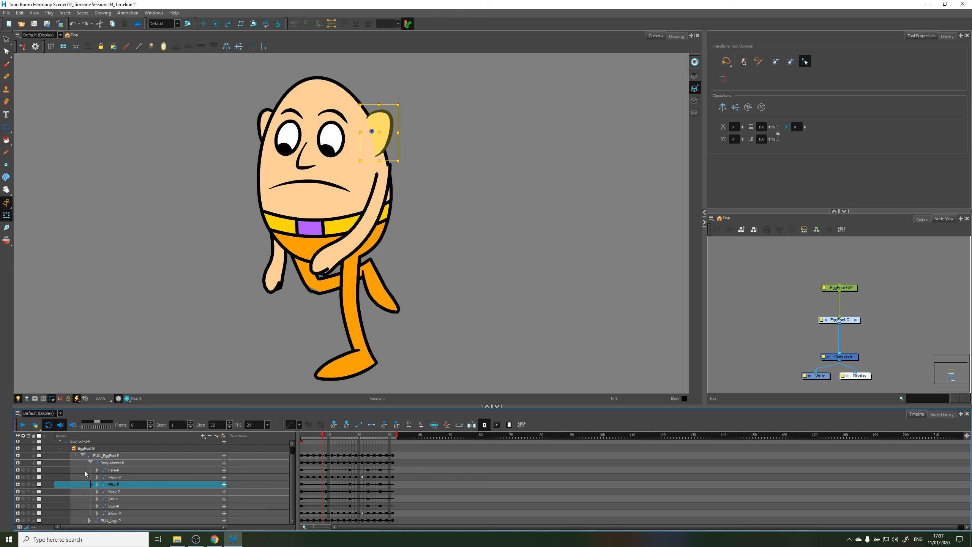
{"action": "left_click", "coordinate": [91, 463]}
{"action": "left_click", "coordinate": [82, 466]}
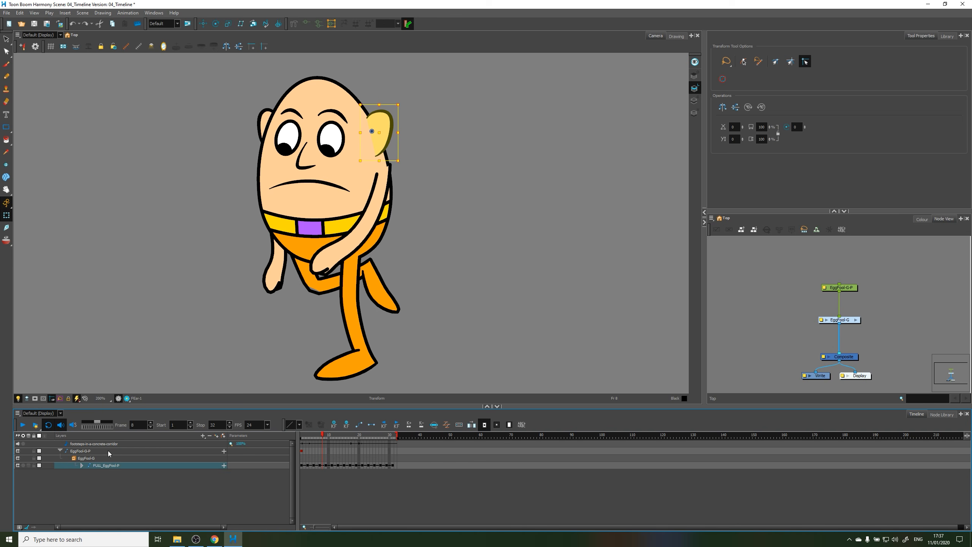
{"action": "left_click", "coordinate": [123, 485]}
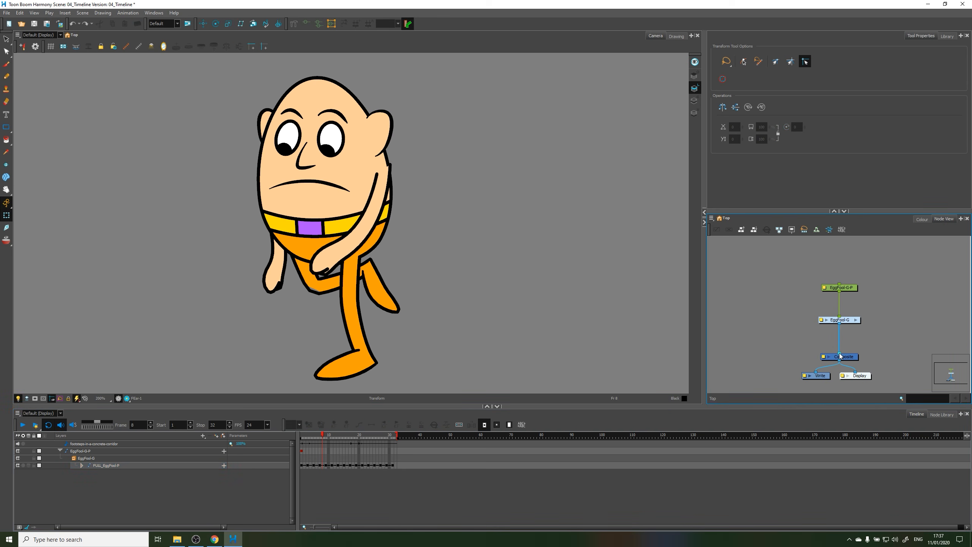
Disconnect the character's group node from the Composite node and reconnect it
{"action": "left_click_drag", "start_coordinate": [839, 356], "coordinate": [880, 336]}
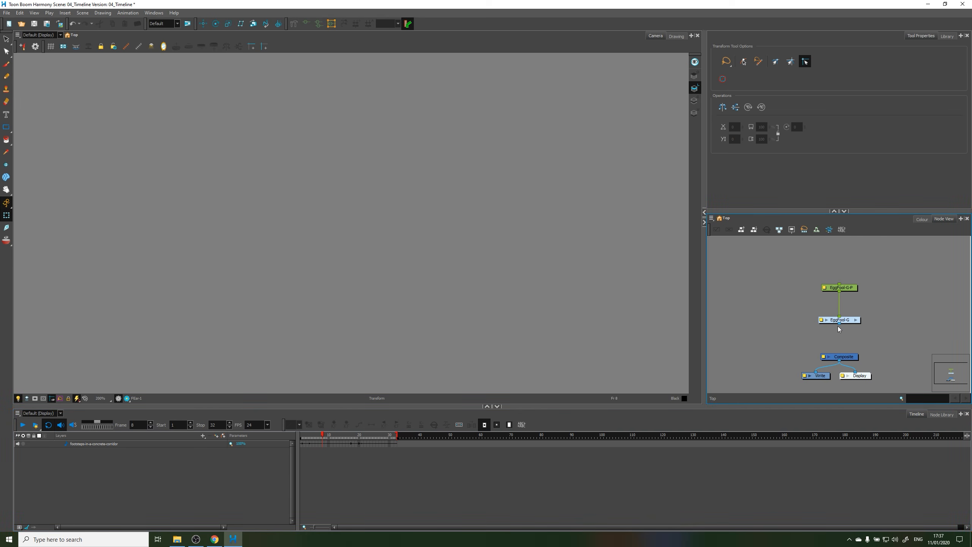
{"action": "left_click_drag", "start_coordinate": [840, 323], "coordinate": [839, 354]}
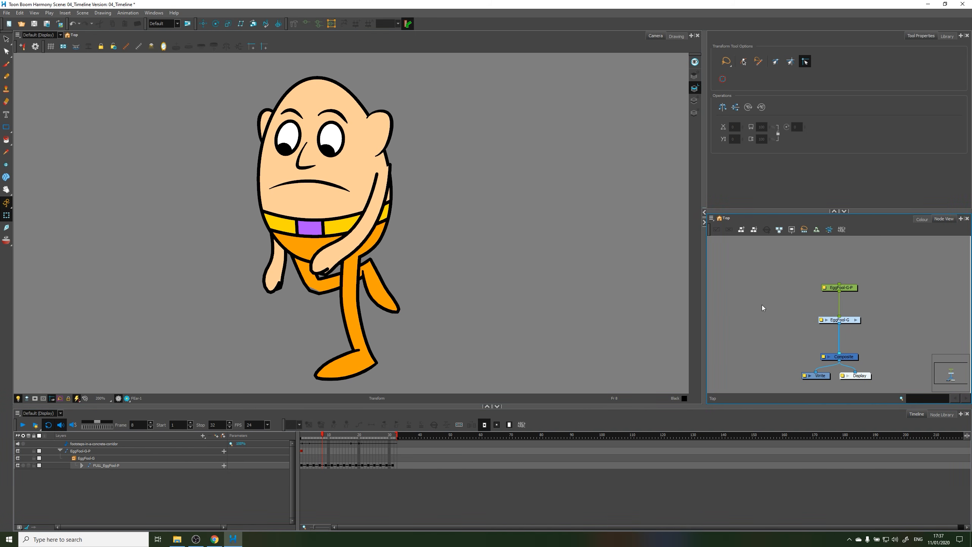
Add a drawing layer named Circle and place its node beside the character's group node
{"action": "left_click", "coordinate": [215, 438]}
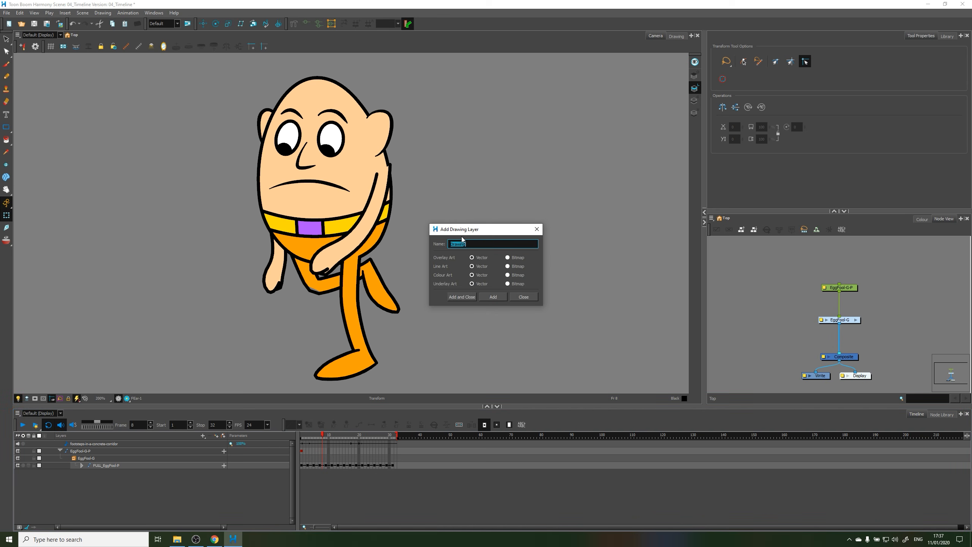
{"action": "type", "text": "Circle"}
{"action": "left_click", "coordinate": [462, 297]}
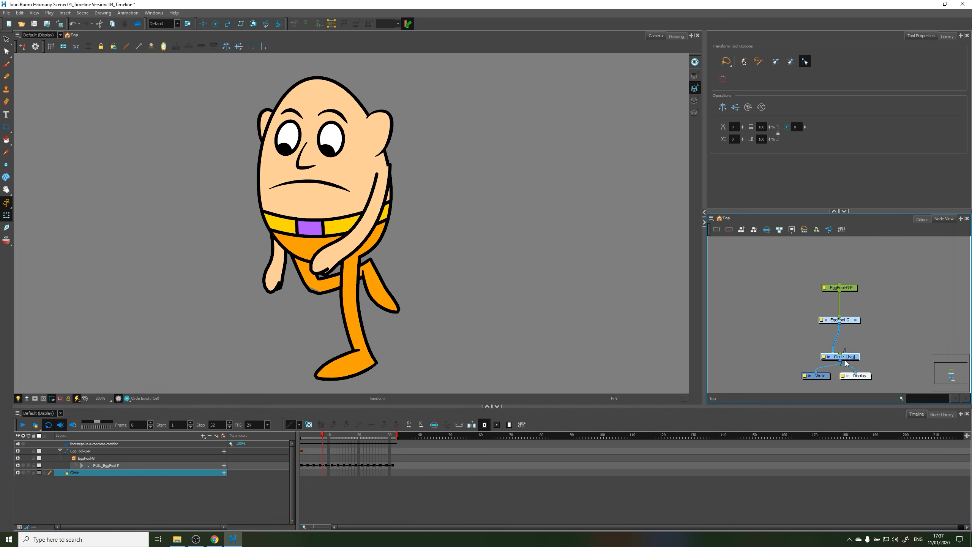
{"action": "left_click_drag", "start_coordinate": [853, 359], "coordinate": [916, 322]}
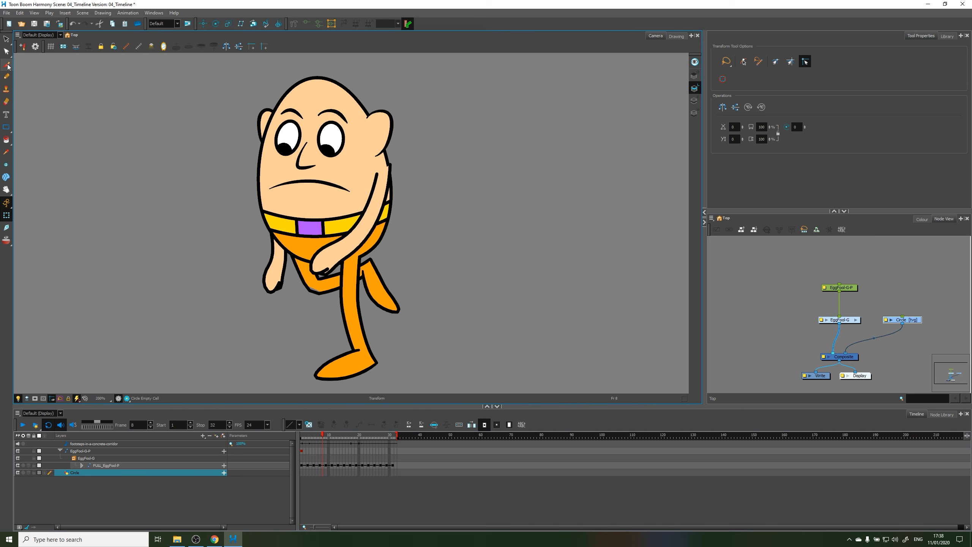
Draw a large freehand spiral over the character on the Circle layer at frame 8 with Solid Brush 1
{"action": "left_click", "coordinate": [6, 64]}
{"action": "mouse_move", "coordinate": [339, 149]}
{"action": "left_mouse_down"}
{"action": "mouse_move", "coordinate": [465, 204]}
{"action": "mouse_move", "coordinate": [411, 199]}
{"action": "mouse_move", "coordinate": [387, 184]}
{"action": "mouse_move", "coordinate": [397, 180]}
{"action": "left_mouse_up"}
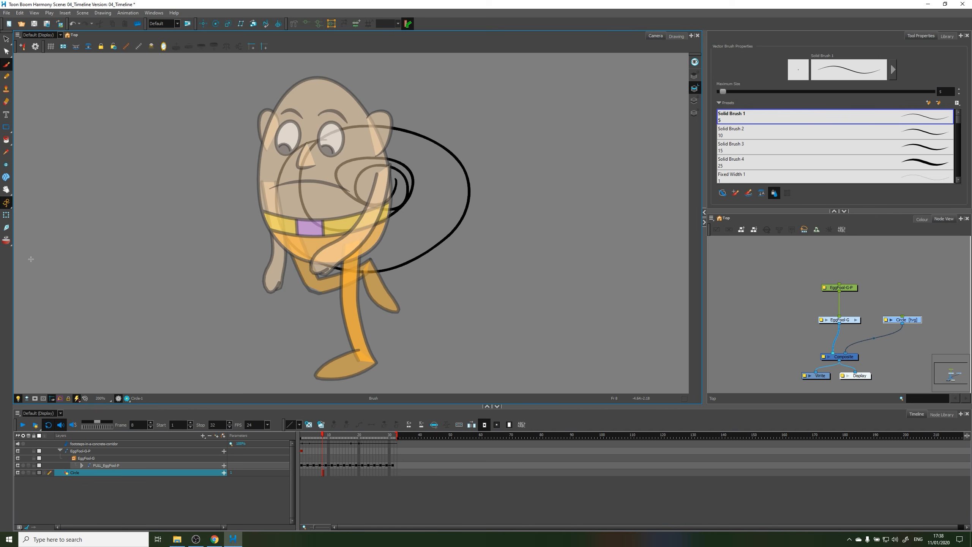
{"action": "left_click", "coordinate": [6, 215]}
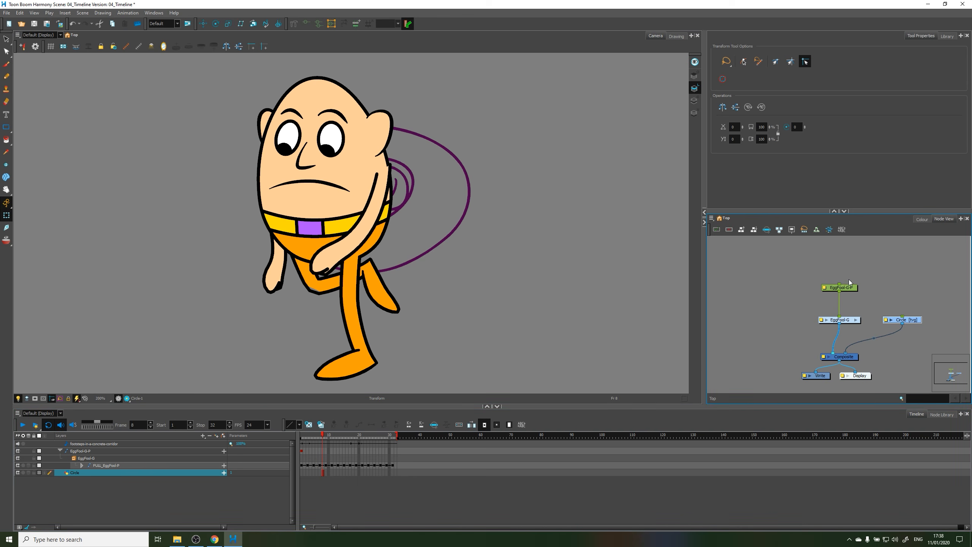
Reorder the Composite node's inputs so Circle renders in front of the character, and move the Circle node to the left of the group node
{"action": "left_click", "coordinate": [875, 355]}
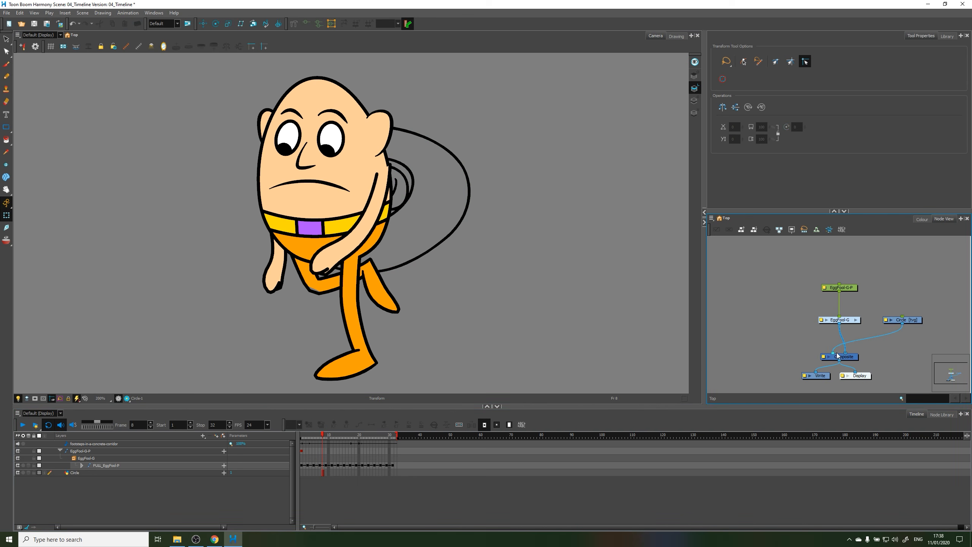
{"action": "left_click_drag", "start_coordinate": [837, 353], "coordinate": [829, 353]}
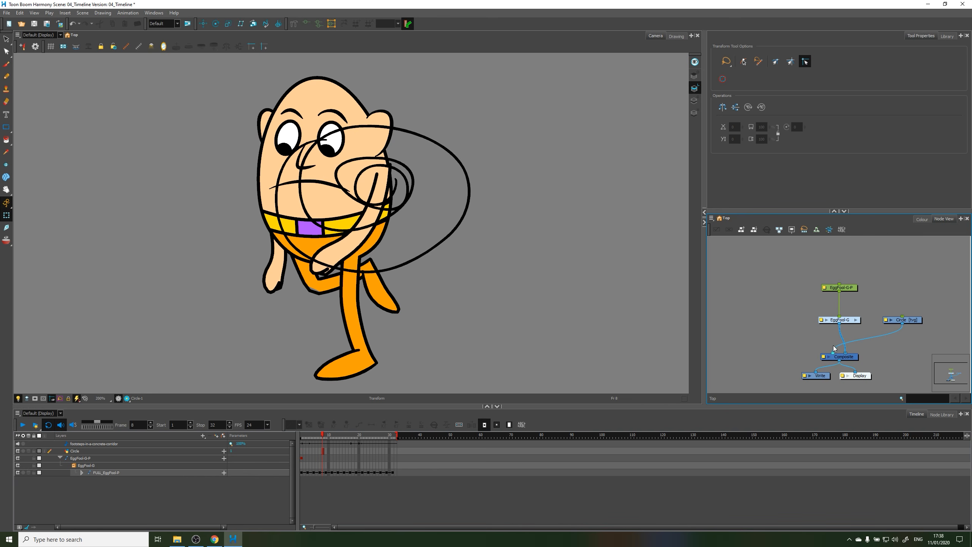
{"action": "left_click_drag", "start_coordinate": [917, 321], "coordinate": [780, 321]}
{"action": "left_click", "coordinate": [792, 291]}
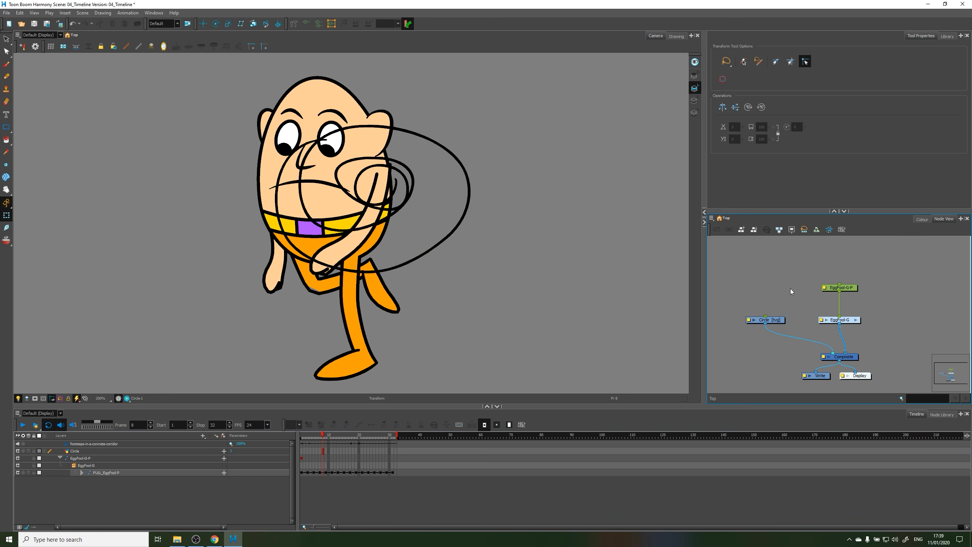
Disable the character's group node and delete all the strokes of the Circle drawing
{"action": "left_click", "coordinate": [846, 319]}
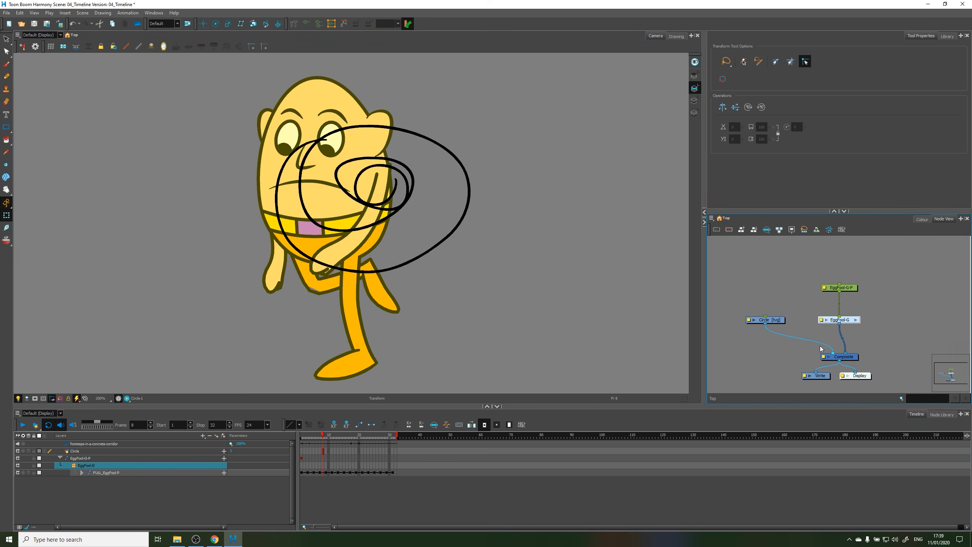
{"action": "key", "text": "d"}
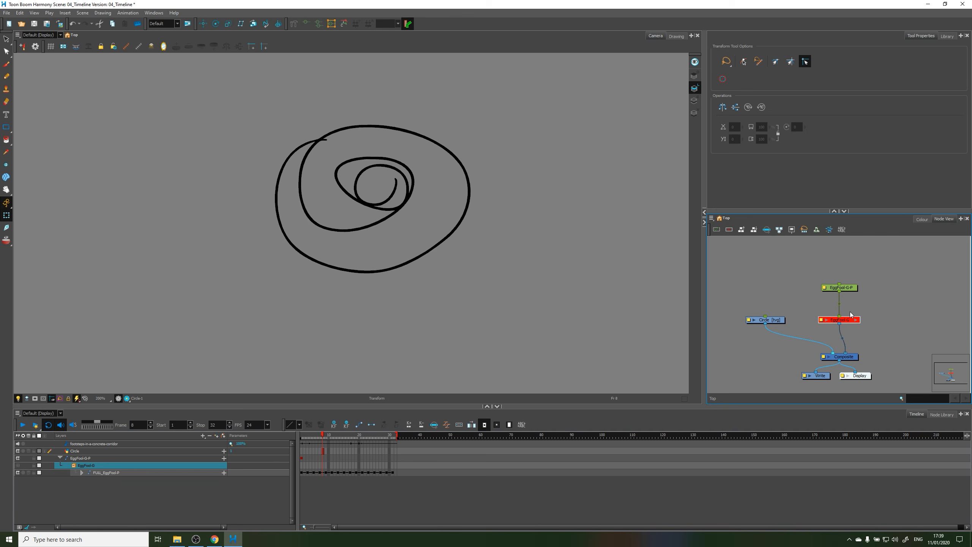
{"action": "left_click", "coordinate": [770, 320]}
{"action": "key", "text": "alt+s"}
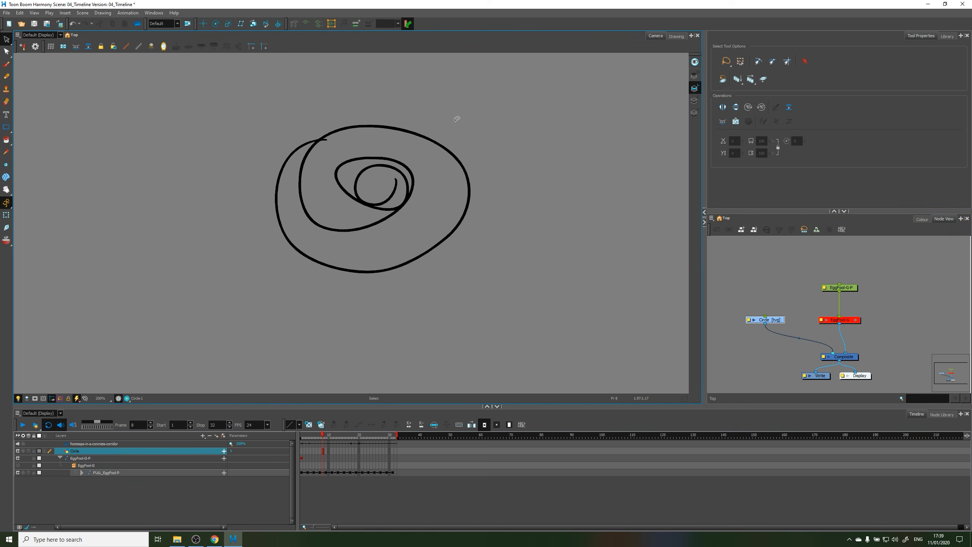
{"action": "key", "text": "ctrl+a"}
{"action": "key", "text": "Delete"}
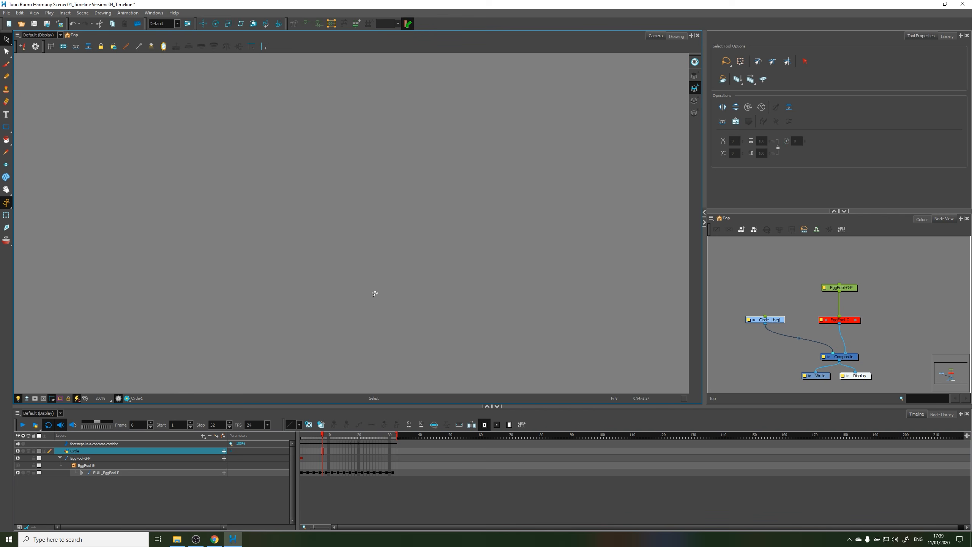
Delete the Circle node with its drawing files and disconnect the character's group node from the Composite node
{"action": "mouse_move", "coordinate": [398, 104]}
{"action": "left_mouse_down"}
{"action": "mouse_move", "coordinate": [388, 297]}
{"action": "mouse_move", "coordinate": [400, 221]}
{"action": "left_mouse_up"}
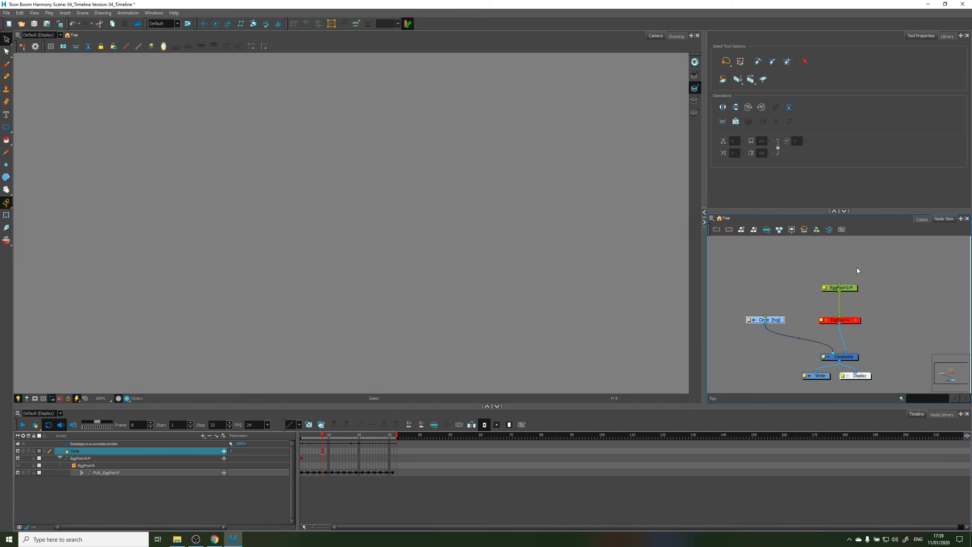
{"action": "key", "text": "Delete"}
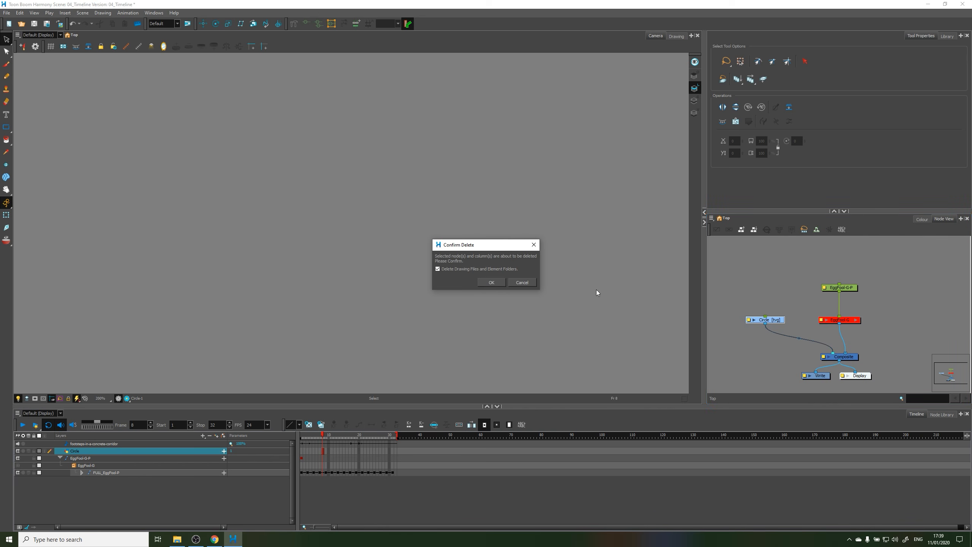
{"action": "left_click", "coordinate": [485, 284]}
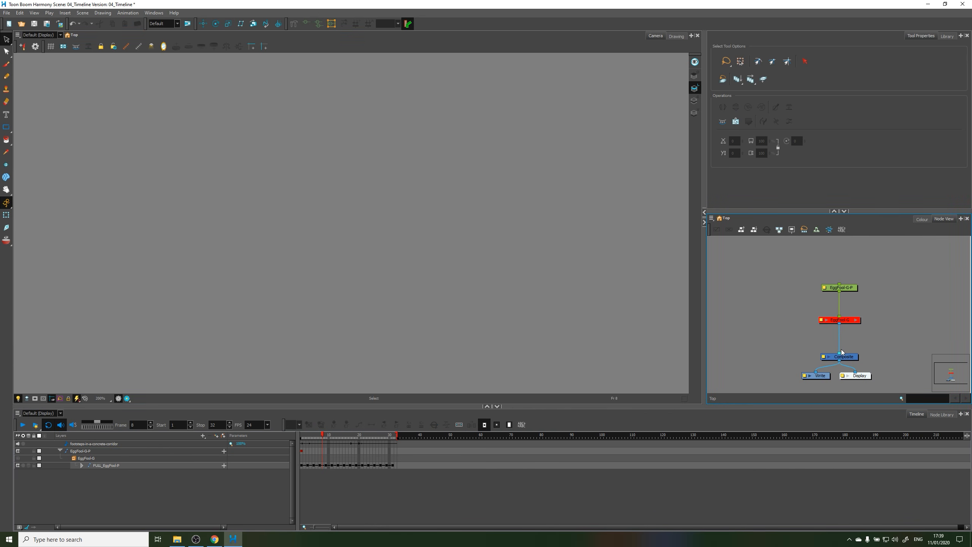
{"action": "left_click_drag", "start_coordinate": [842, 352], "coordinate": [880, 344]}
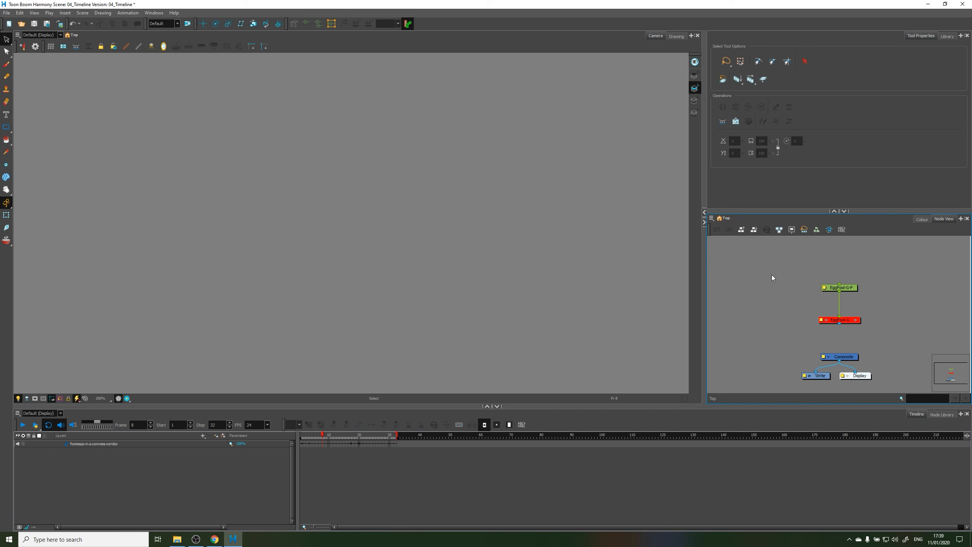
Add a drawing layer named Head and place its unconnected node to the left of the character's group node
{"action": "key", "text": "ctrl+r"}
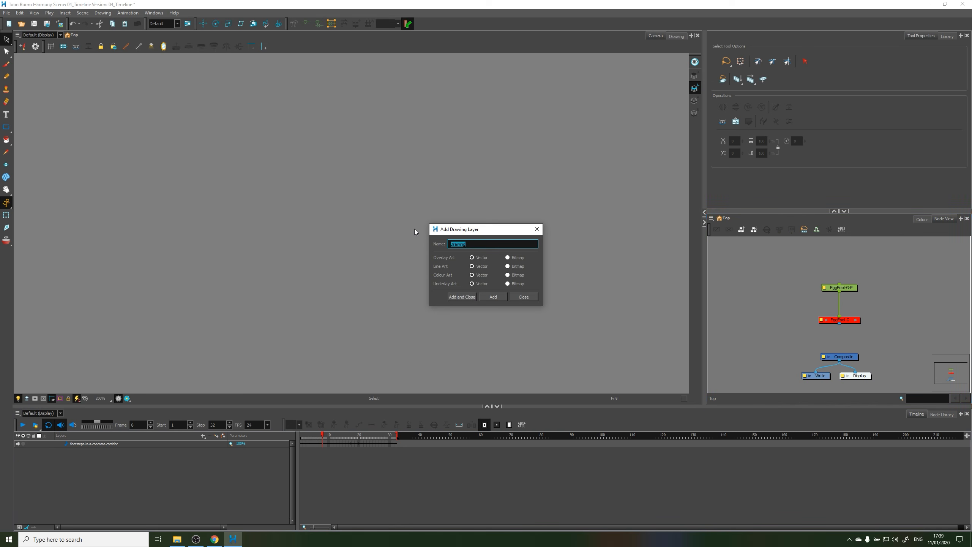
{"action": "type", "text": "Head"}
{"action": "left_click", "coordinate": [465, 297]}
{"action": "left_click_drag", "start_coordinate": [854, 357], "coordinate": [777, 321]}
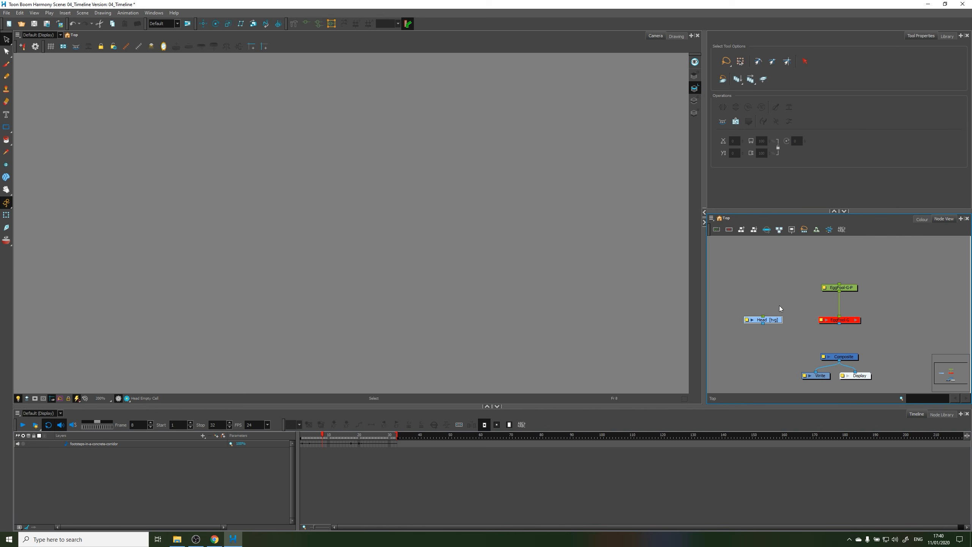
Add another drawing layer with the default name, move its node away from the Composite node and delete it
{"action": "left_click", "coordinate": [217, 435]}
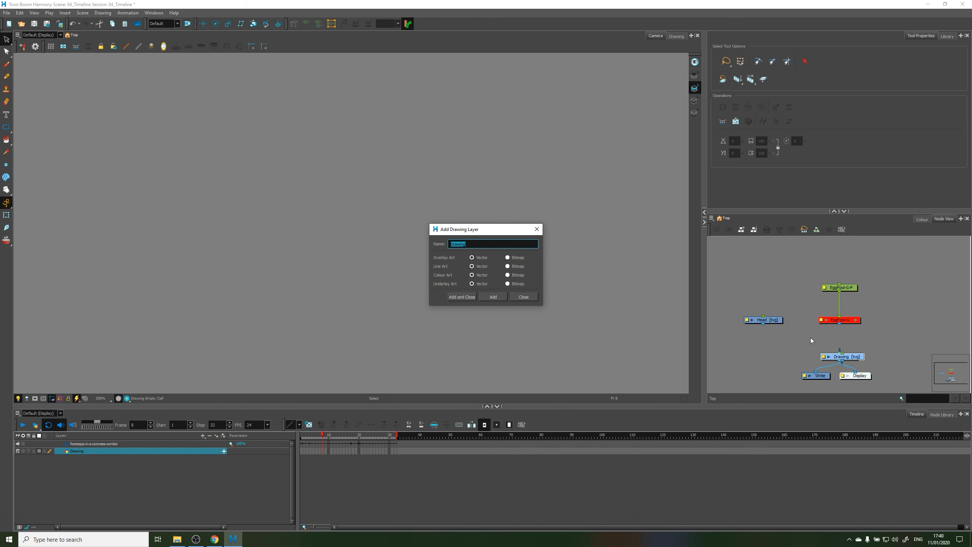
{"action": "left_click", "coordinate": [525, 297]}
{"action": "left_click_drag", "start_coordinate": [854, 356], "coordinate": [911, 327]}
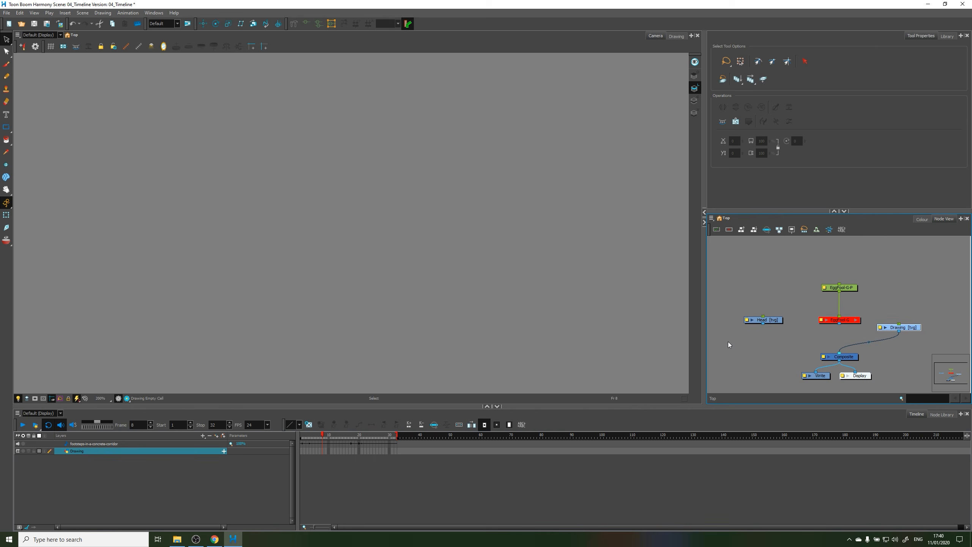
{"action": "key", "text": "Delete"}
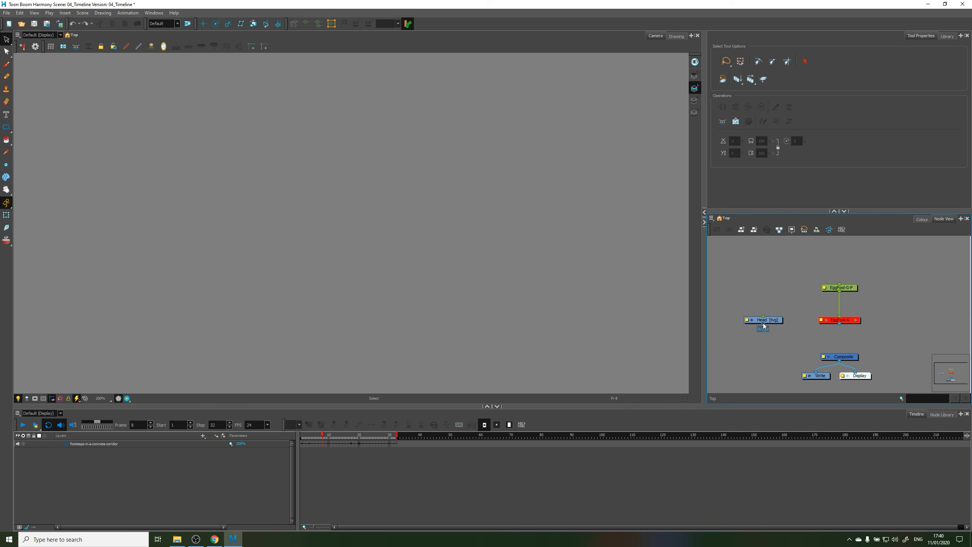
Connect the Head node to the Composite node and go to frame 1
{"action": "left_click_drag", "start_coordinate": [763, 324], "coordinate": [838, 355]}
{"action": "left_click", "coordinate": [151, 487]}
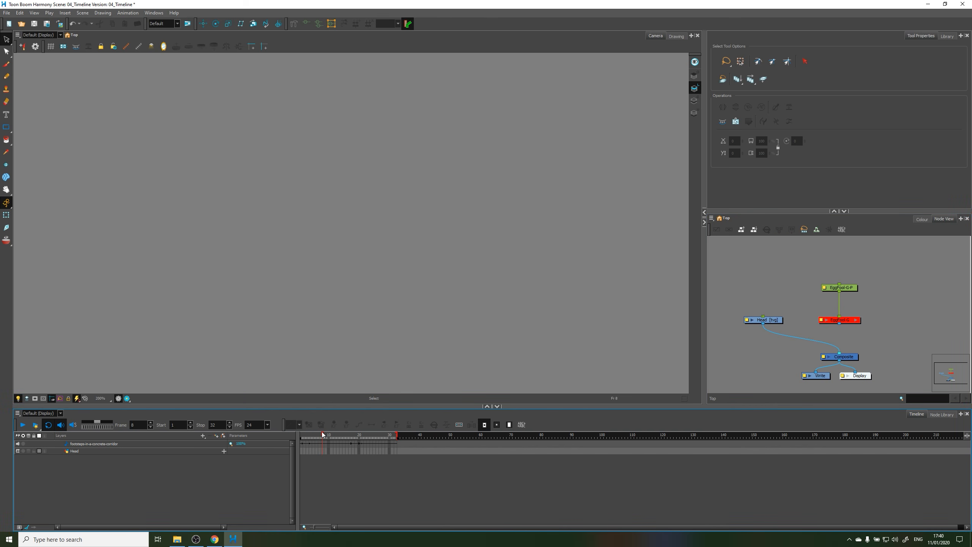
{"action": "left_click_drag", "start_coordinate": [310, 439], "coordinate": [295, 442]}
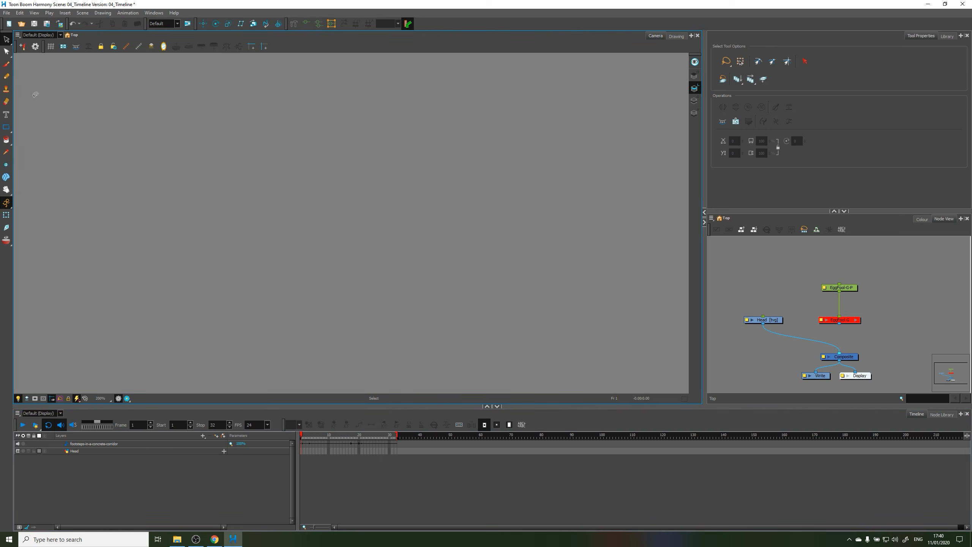
Draw a small freehand circle on the Head layer at frame 1 with Solid Brush 1
{"action": "left_click", "coordinate": [6, 64]}
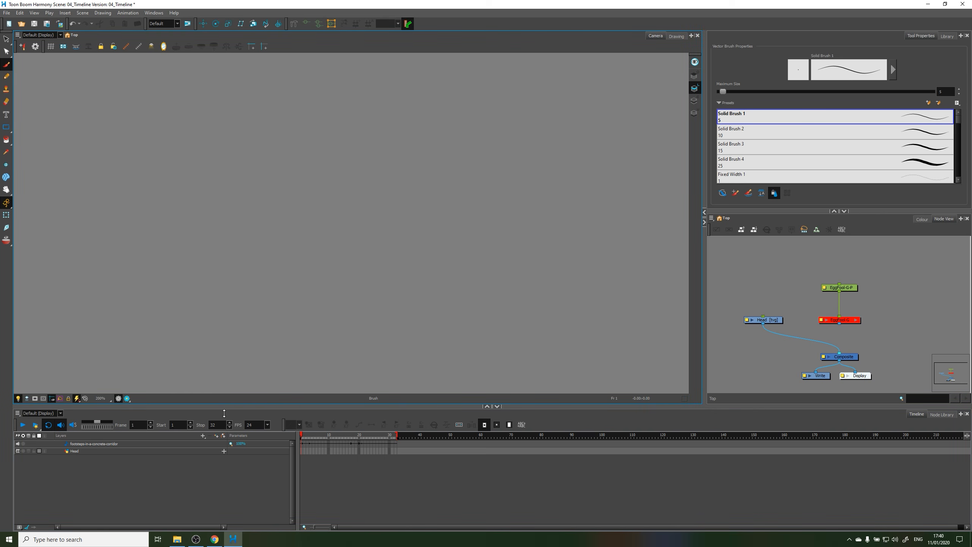
{"action": "left_click", "coordinate": [123, 453]}
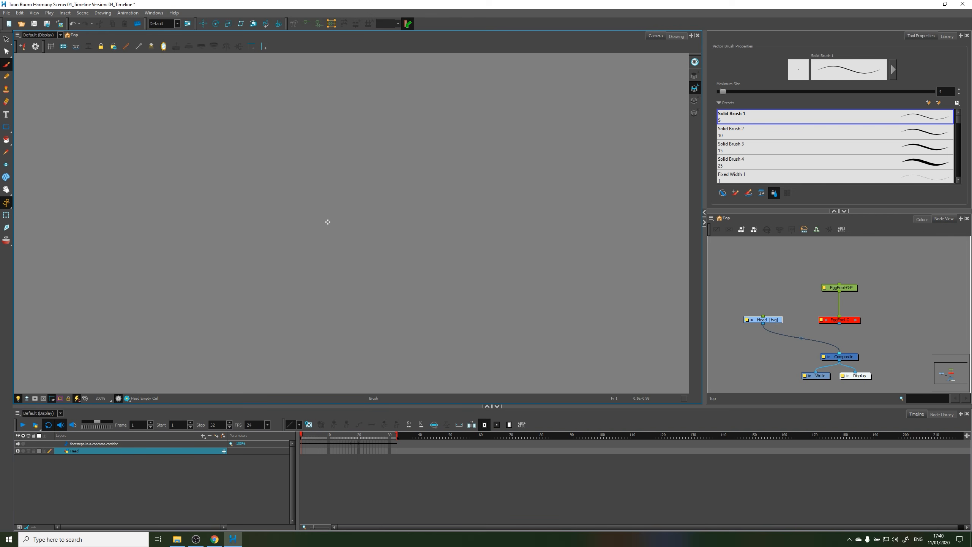
{"action": "mouse_move", "coordinate": [326, 187]}
{"action": "left_mouse_down"}
{"action": "mouse_move", "coordinate": [307, 194]}
{"action": "mouse_move", "coordinate": [329, 263]}
{"action": "mouse_move", "coordinate": [362, 198]}
{"action": "mouse_move", "coordinate": [298, 214]}
{"action": "left_mouse_up"}
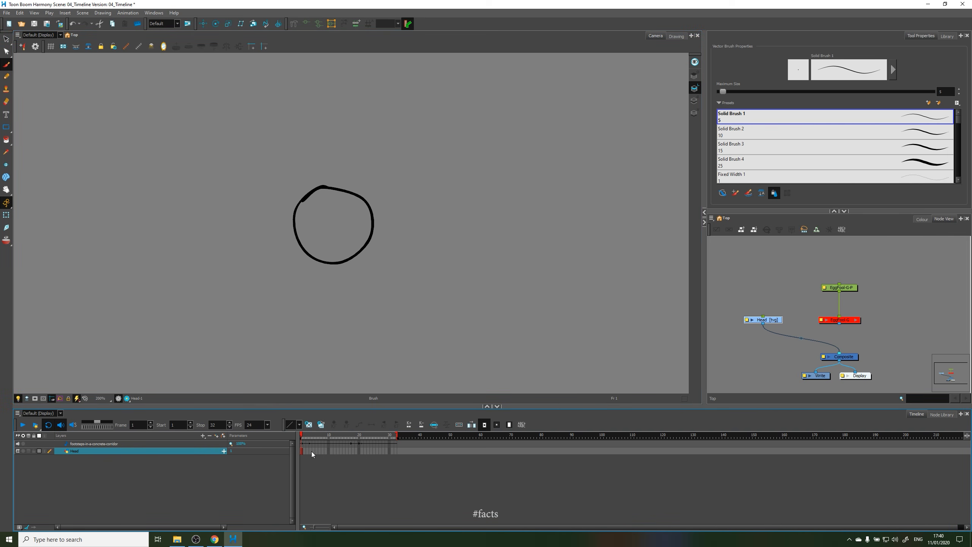
Play the scene briefly, stop it and return to the Head drawing at frame 1
{"action": "left_click", "coordinate": [23, 424]}
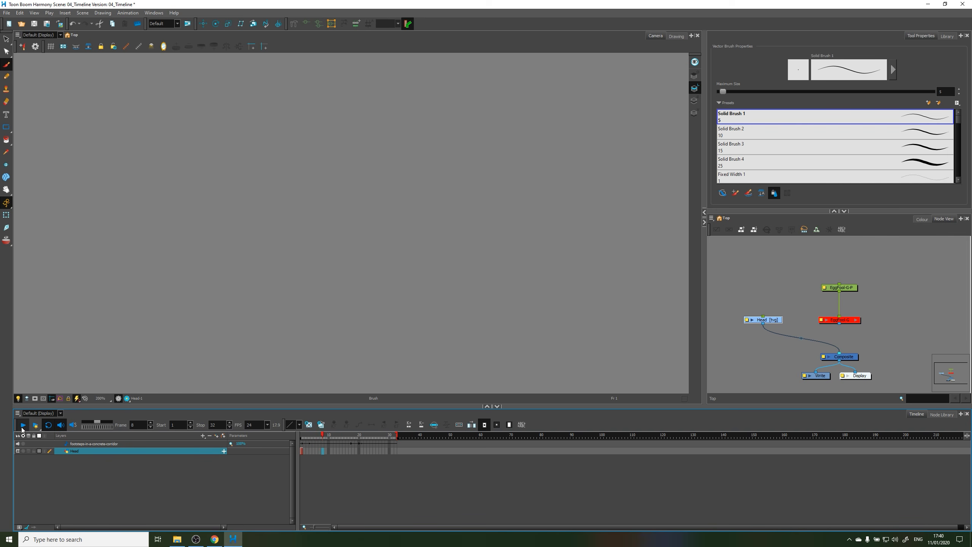
{"action": "left_click", "coordinate": [22, 425]}
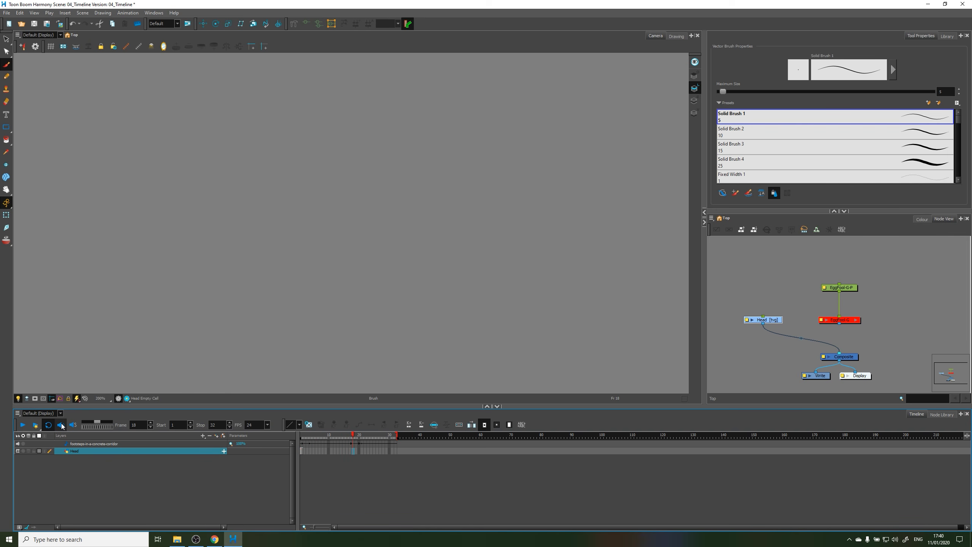
{"action": "left_click_drag", "start_coordinate": [353, 437], "coordinate": [341, 438]}
{"action": "left_click", "coordinate": [302, 450]}
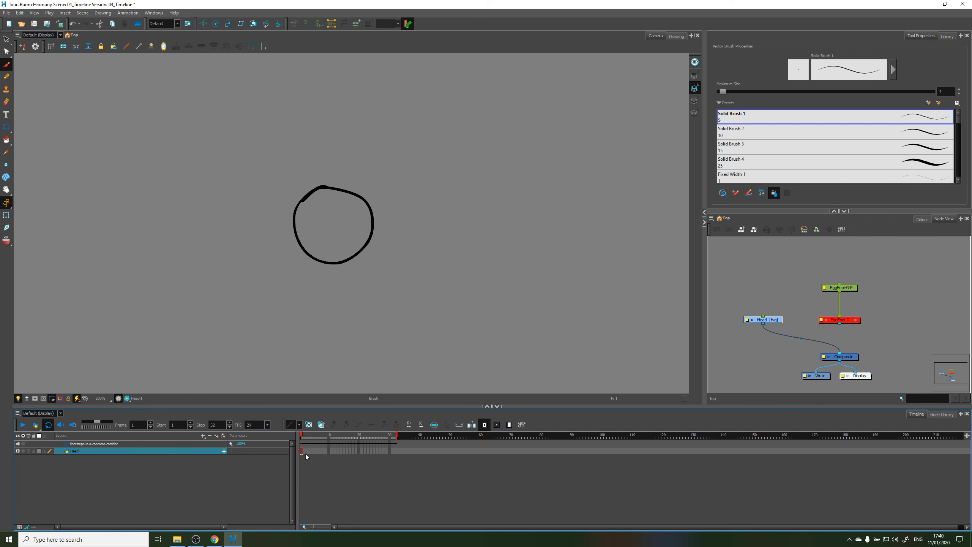
Deselect the Head layer and scrub across the first frames to check where its drawing is exposed
{"action": "scroll", "coordinate": [317, 453], "scroll_direction": "up", "scroll_amount": 8}
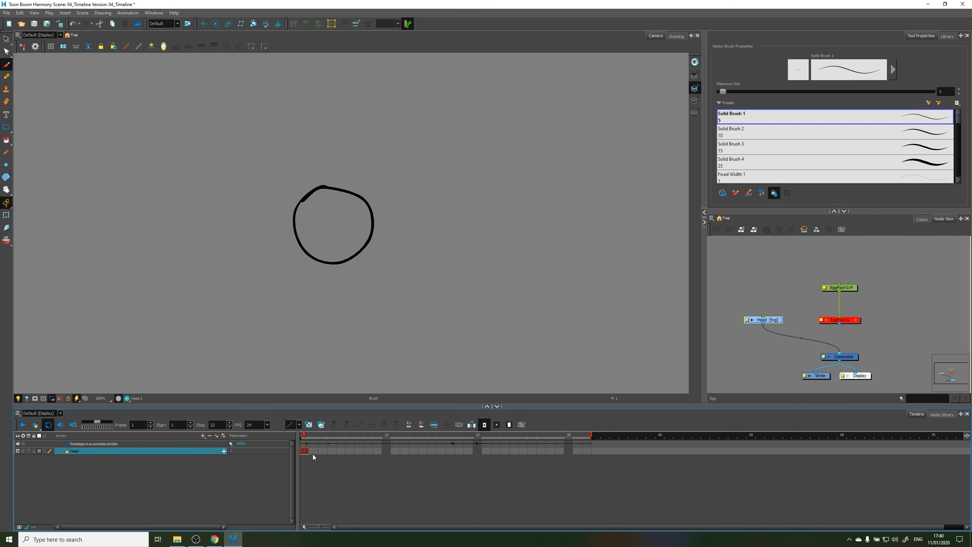
{"action": "scroll", "coordinate": [313, 456], "scroll_direction": "up", "scroll_amount": 2}
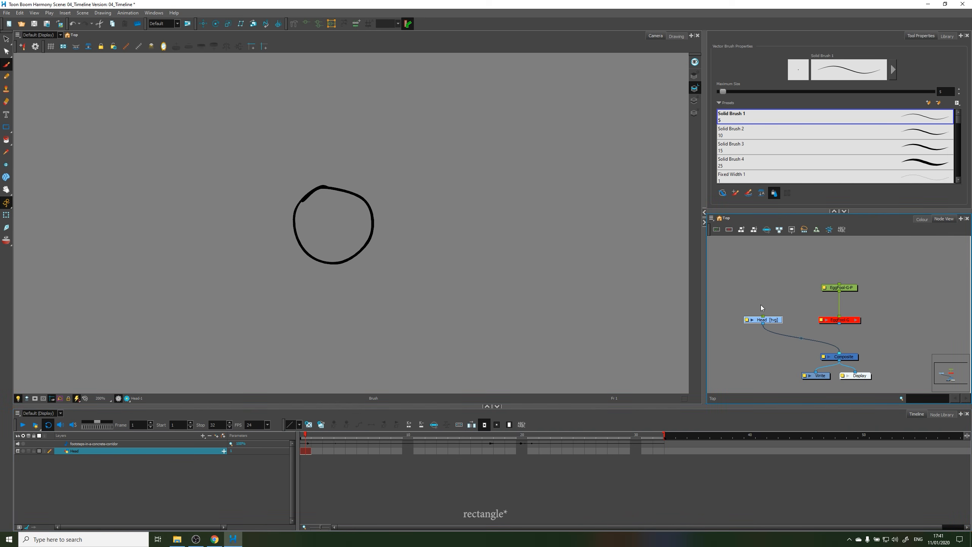
{"action": "left_click", "coordinate": [785, 277]}
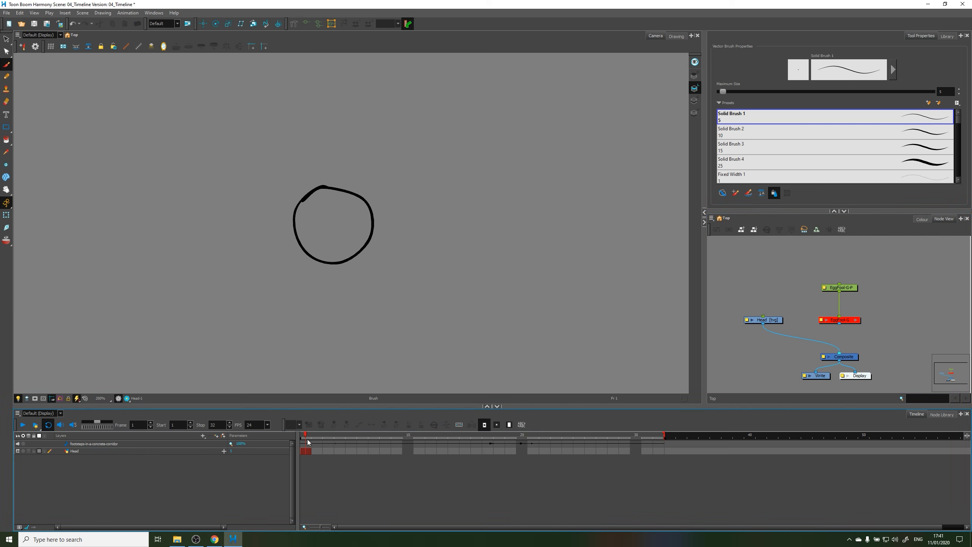
{"action": "left_click_drag", "start_coordinate": [308, 442], "coordinate": [311, 443]}
{"action": "left_click_drag", "start_coordinate": [306, 436], "coordinate": [304, 440]}
{"action": "left_click", "coordinate": [324, 438]}
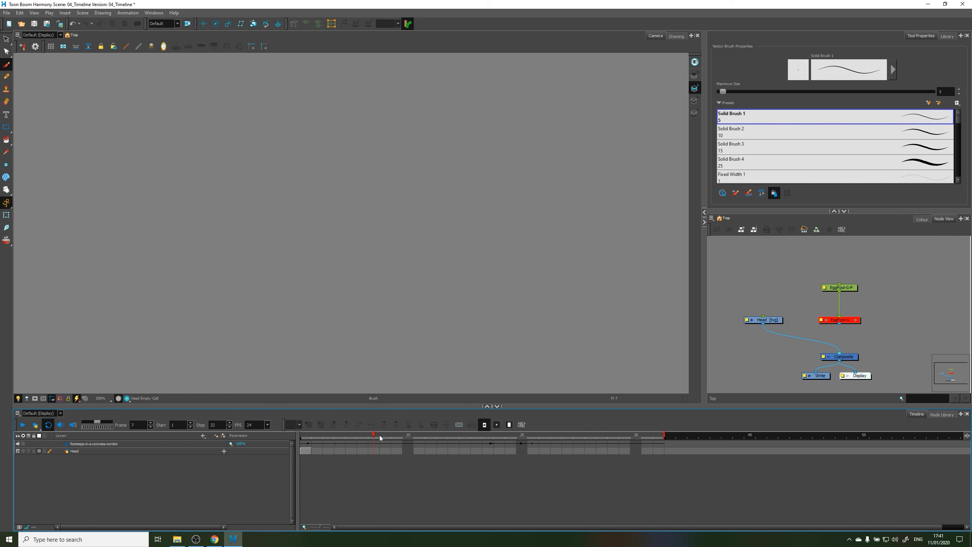
Extend the exposure of the Head drawing to frame 10
{"action": "left_click", "coordinate": [397, 437]}
{"action": "left_click", "coordinate": [397, 452]}
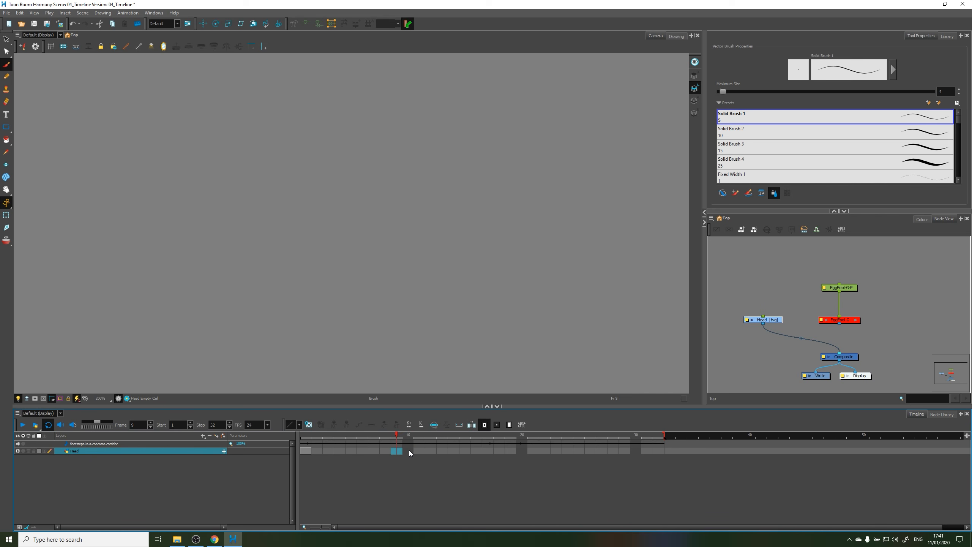
{"action": "left_click", "coordinate": [409, 452]}
{"action": "key", "text": "F5"}
{"action": "mouse_move", "coordinate": [406, 436]}
{"action": "left_mouse_down"}
{"action": "mouse_move", "coordinate": [304, 436]}
{"action": "mouse_move", "coordinate": [402, 442]}
{"action": "mouse_move", "coordinate": [306, 450]}
{"action": "mouse_move", "coordinate": [406, 449]}
{"action": "left_mouse_up"}
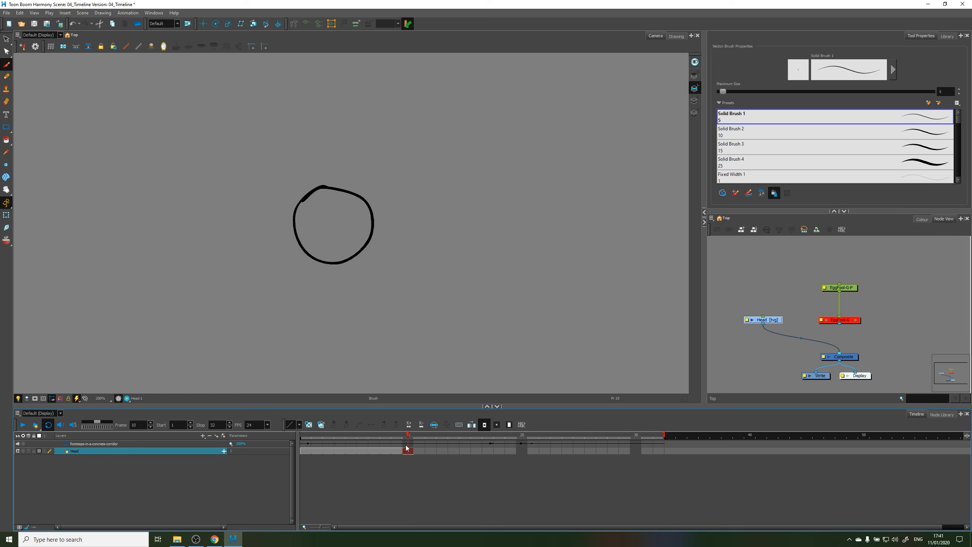
Compare the exposed and empty cells of the Head layer before and after frame 10
{"action": "left_click", "coordinate": [329, 451]}
{"action": "left_click", "coordinate": [420, 450]}
{"action": "left_click", "coordinate": [351, 451]}
{"action": "left_click", "coordinate": [428, 451]}
{"action": "left_click", "coordinate": [362, 451]}
Extend the exposure of the Head drawing to frame 32, the end of the scene
{"action": "left_click", "coordinate": [395, 458]}
{"action": "left_click_drag", "start_coordinate": [606, 436], "coordinate": [658, 439]}
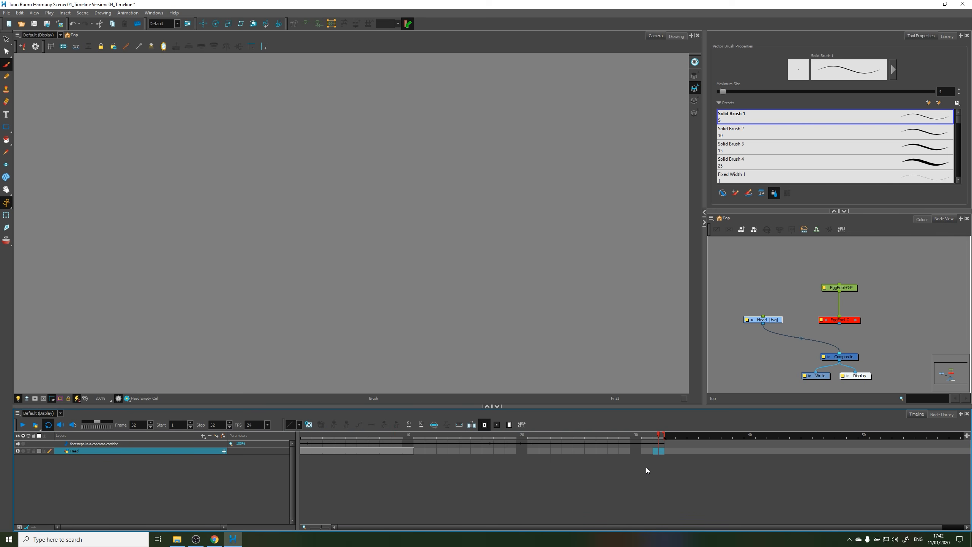
{"action": "key", "text": "F5"}
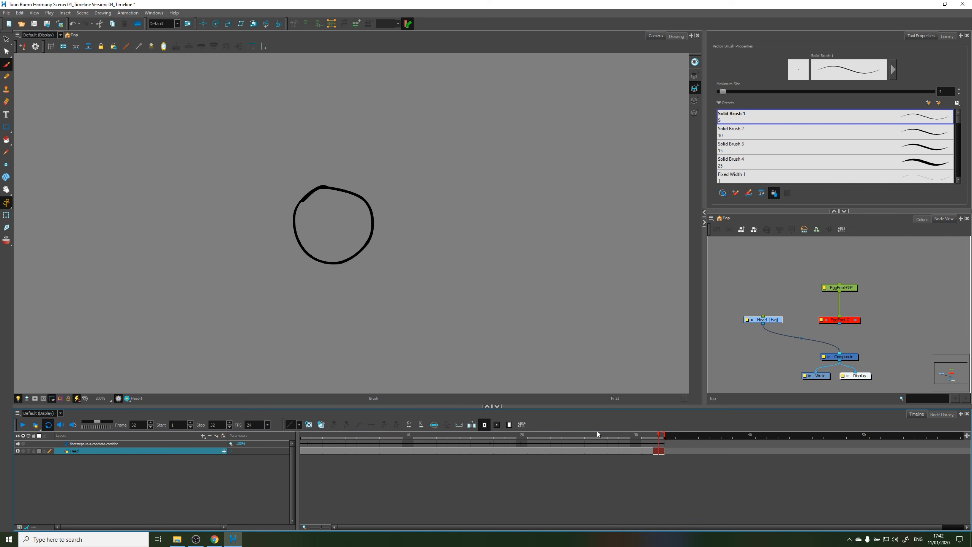
Play back the scene and scrub across the frames to check the Head drawing's exposure over the full range
{"action": "left_click", "coordinate": [23, 424]}
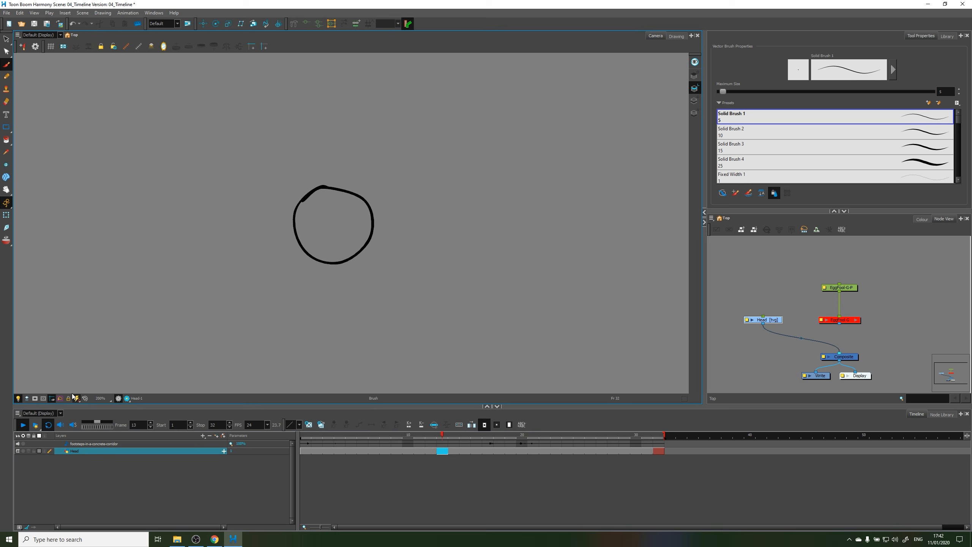
{"action": "left_click", "coordinate": [23, 425]}
{"action": "left_click_drag", "start_coordinate": [458, 436], "coordinate": [325, 450]}
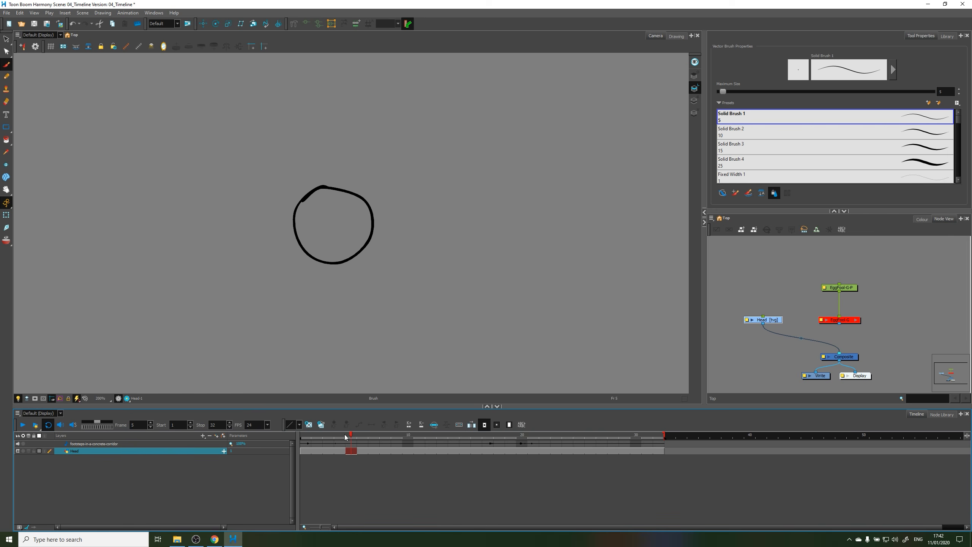
{"action": "left_click", "coordinate": [305, 446]}
{"action": "left_click_drag", "start_coordinate": [305, 447], "coordinate": [534, 451]}
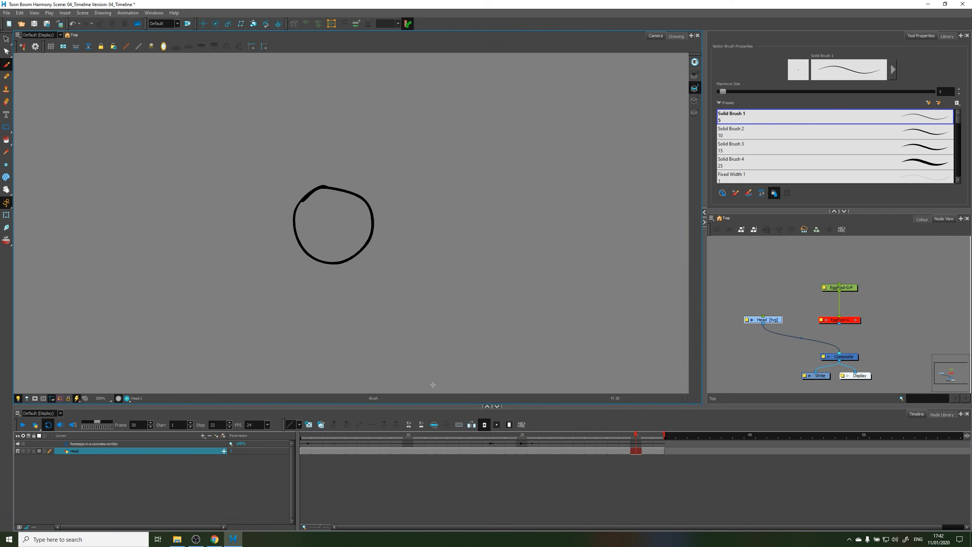
{"action": "left_click", "coordinate": [406, 435]}
{"action": "left_click_drag", "start_coordinate": [404, 435], "coordinate": [467, 436]}
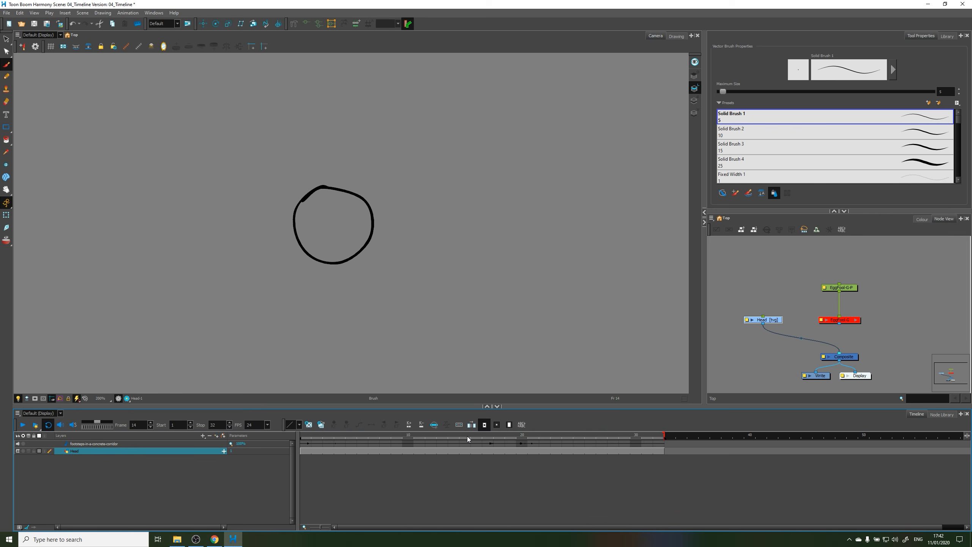
Clear the Head layer's cells from frame 3 to 32 and compare the exposed frames with the empty ones
{"action": "left_click", "coordinate": [329, 452]}
{"action": "left_click_drag", "start_coordinate": [332, 452], "coordinate": [629, 457]}
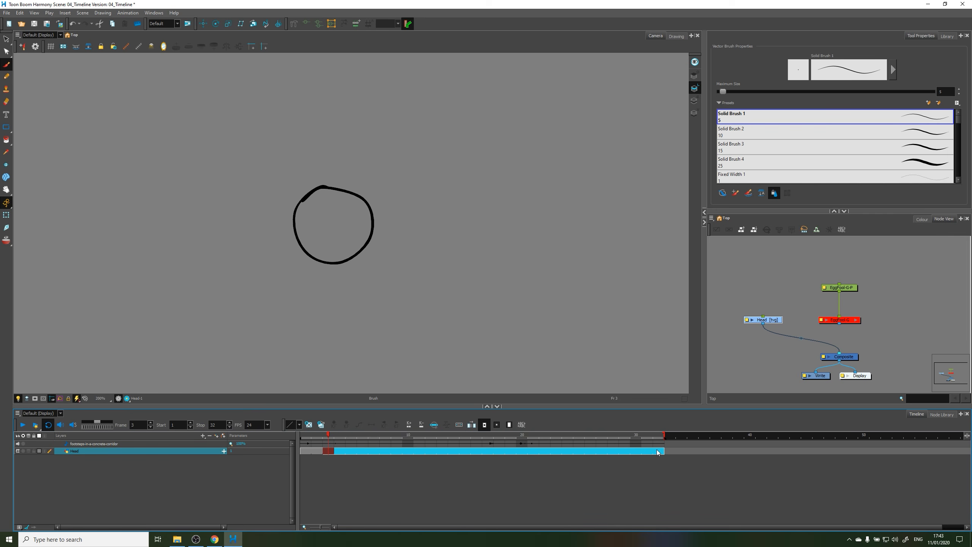
{"action": "key", "text": "Delete"}
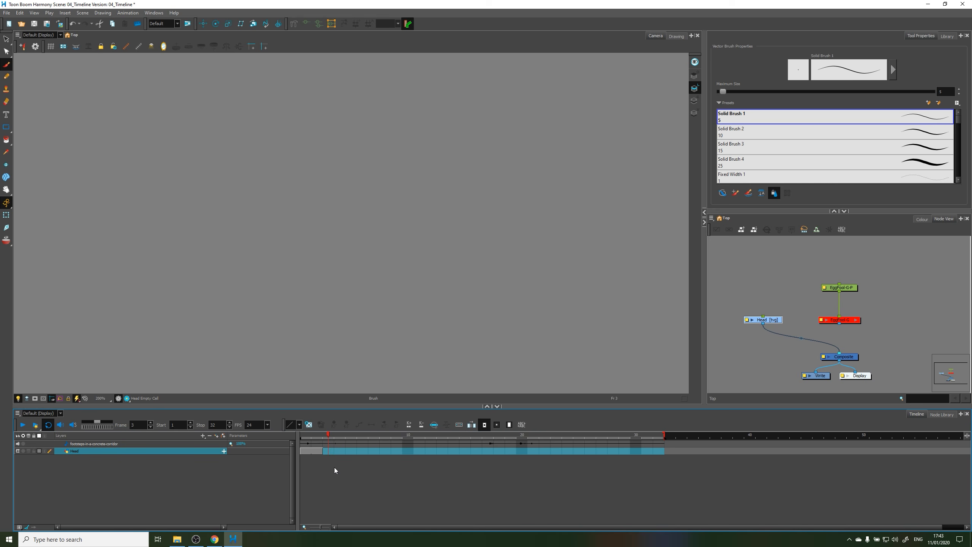
{"action": "left_click", "coordinate": [329, 437]}
{"action": "mouse_move", "coordinate": [329, 435]}
{"action": "left_mouse_down"}
{"action": "mouse_move", "coordinate": [306, 438]}
{"action": "mouse_move", "coordinate": [329, 441]}
{"action": "mouse_move", "coordinate": [297, 458]}
{"action": "left_mouse_up"}
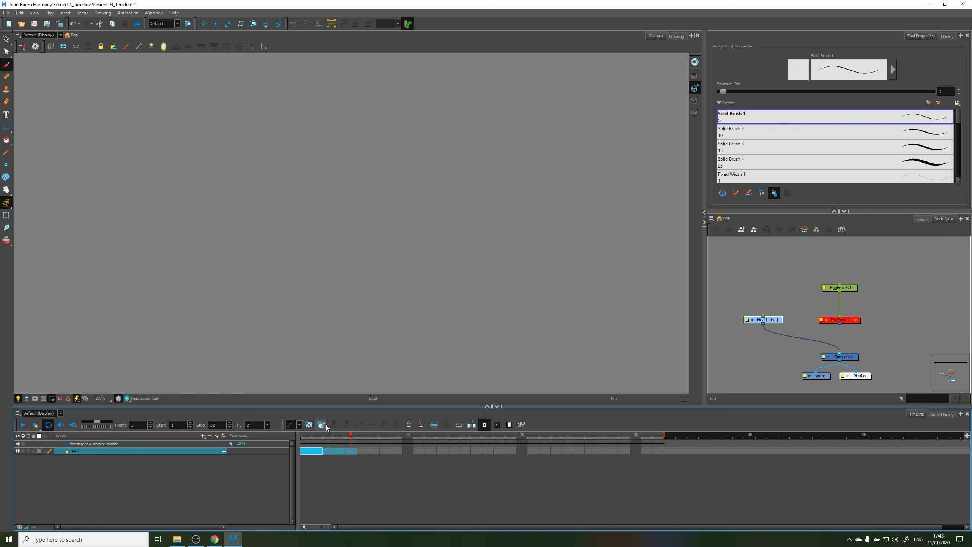
{"action": "left_click", "coordinate": [366, 449]}
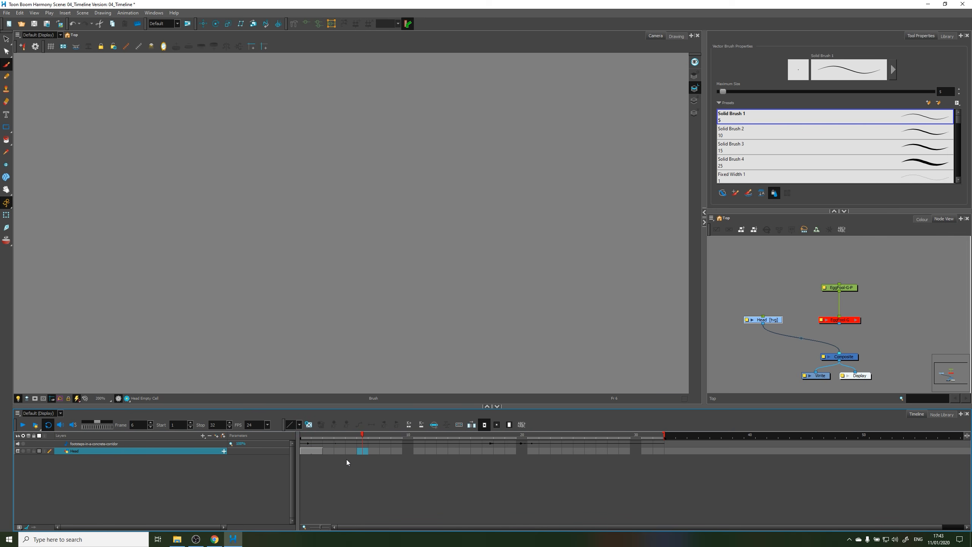
{"action": "left_click", "coordinate": [333, 452]}
{"action": "left_click", "coordinate": [321, 451]}
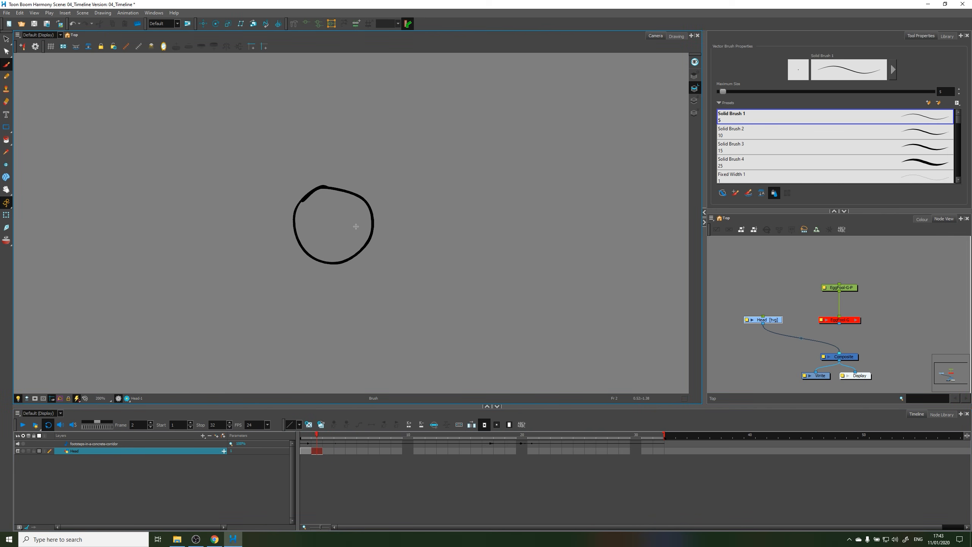
Draw a second rounded head outline at frame 3 of the Head layer with the Brush
{"action": "left_click", "coordinate": [329, 435]}
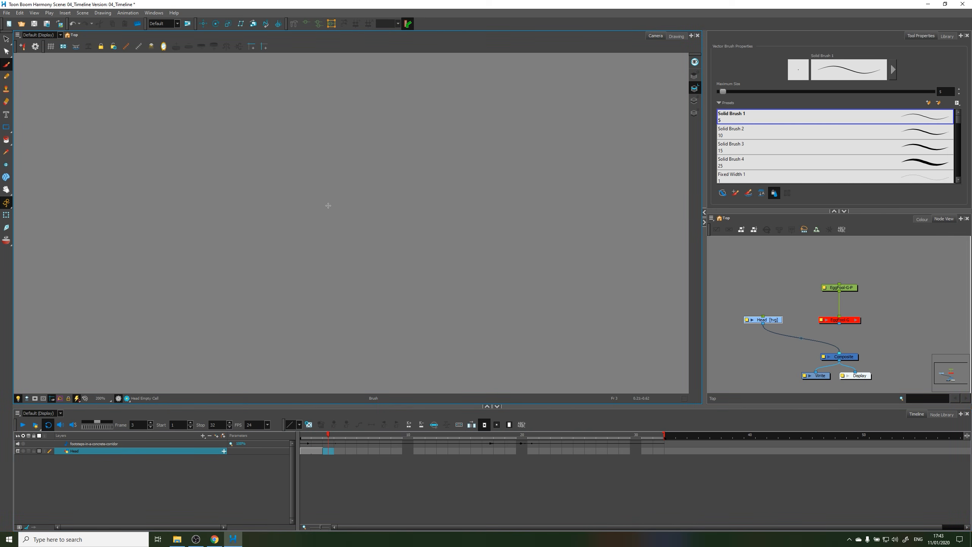
{"action": "mouse_move", "coordinate": [321, 195]}
{"action": "left_mouse_down"}
{"action": "mouse_move", "coordinate": [308, 200]}
{"action": "mouse_move", "coordinate": [348, 188]}
{"action": "mouse_move", "coordinate": [295, 217]}
{"action": "mouse_move", "coordinate": [299, 248]}
{"action": "mouse_move", "coordinate": [310, 196]}
{"action": "left_mouse_up"}
{"action": "key", "text": "ctrl+z"}
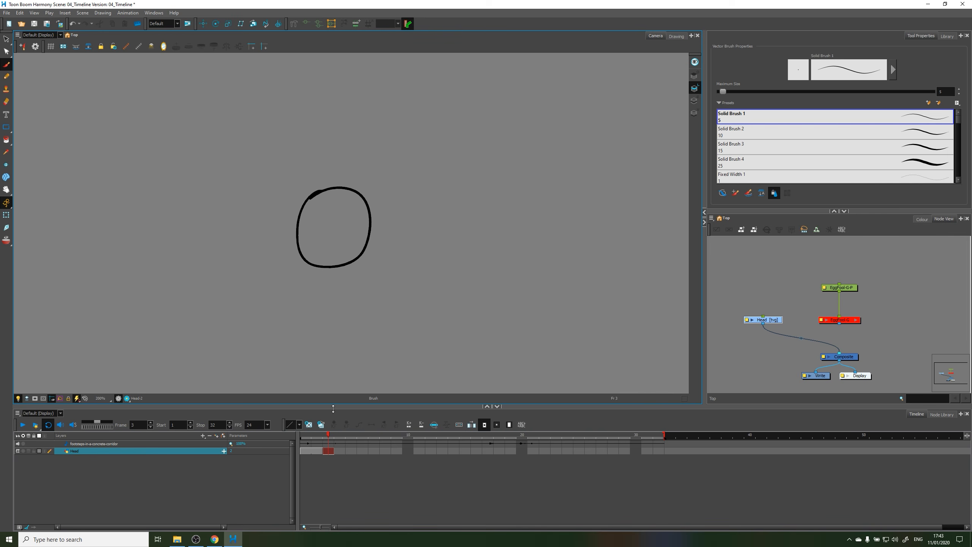
Draw a wavy test line at the empty frame 17 of the Head layer and undo it
{"action": "left_click", "coordinate": [341, 437]}
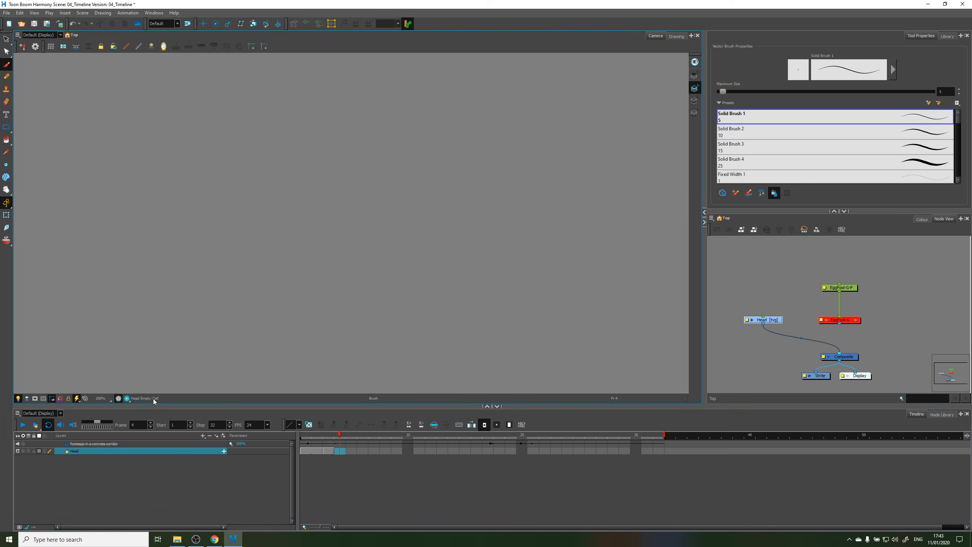
{"action": "left_click_drag", "start_coordinate": [351, 435], "coordinate": [488, 437]}
{"action": "mouse_move", "coordinate": [317, 120]}
{"action": "left_mouse_down"}
{"action": "mouse_move", "coordinate": [329, 253]}
{"action": "mouse_move", "coordinate": [430, 345]}
{"action": "left_mouse_up"}
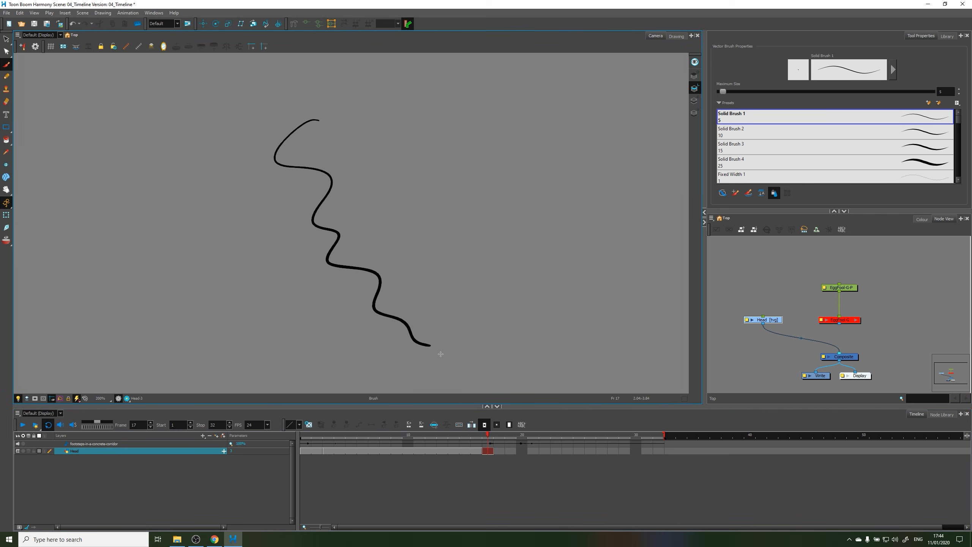
{"action": "left_click", "coordinate": [488, 453]}
{"action": "key", "text": "ctrl+z"}
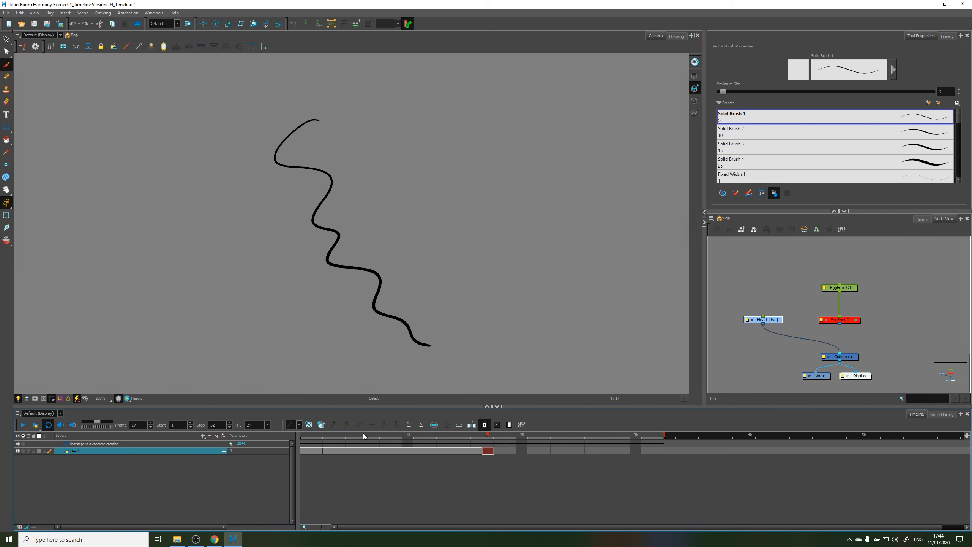
{"action": "key", "text": "ctrl+z"}
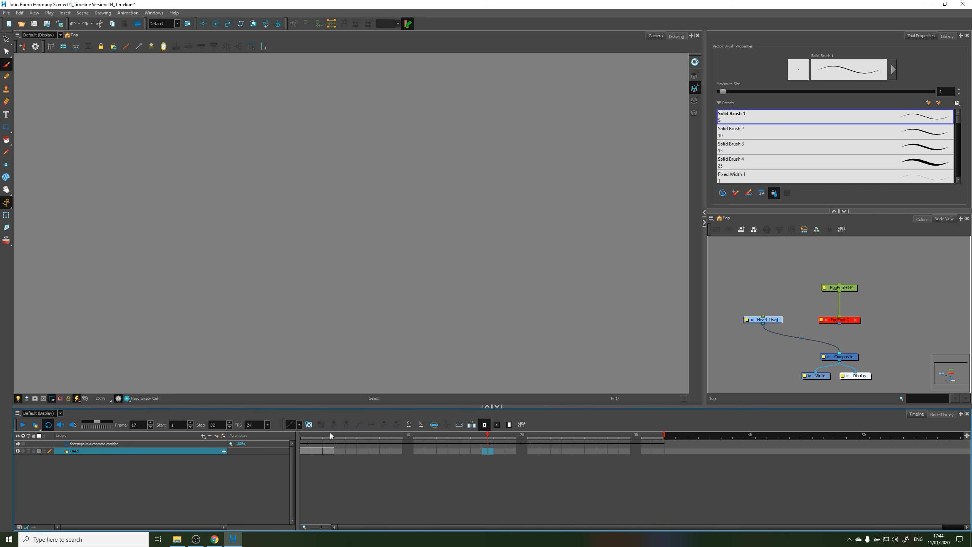
Compare the Head drawings at frames 2 and 3, and extend the second drawing's exposure to frame 4
{"action": "mouse_move", "coordinate": [331, 434]}
{"action": "left_mouse_down"}
{"action": "mouse_move", "coordinate": [318, 438]}
{"action": "mouse_move", "coordinate": [332, 444]}
{"action": "mouse_move", "coordinate": [319, 453]}
{"action": "left_mouse_up"}
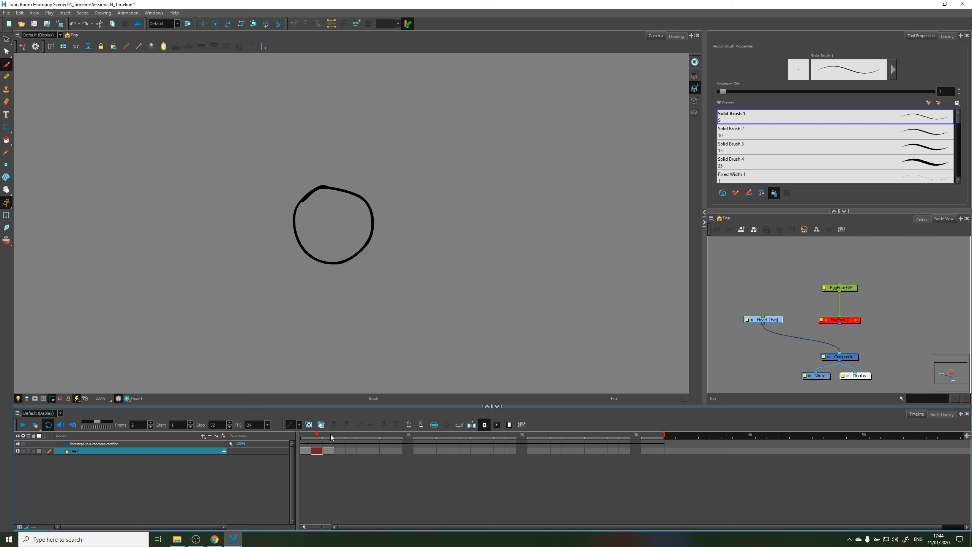
{"action": "left_click_drag", "start_coordinate": [327, 436], "coordinate": [330, 435]}
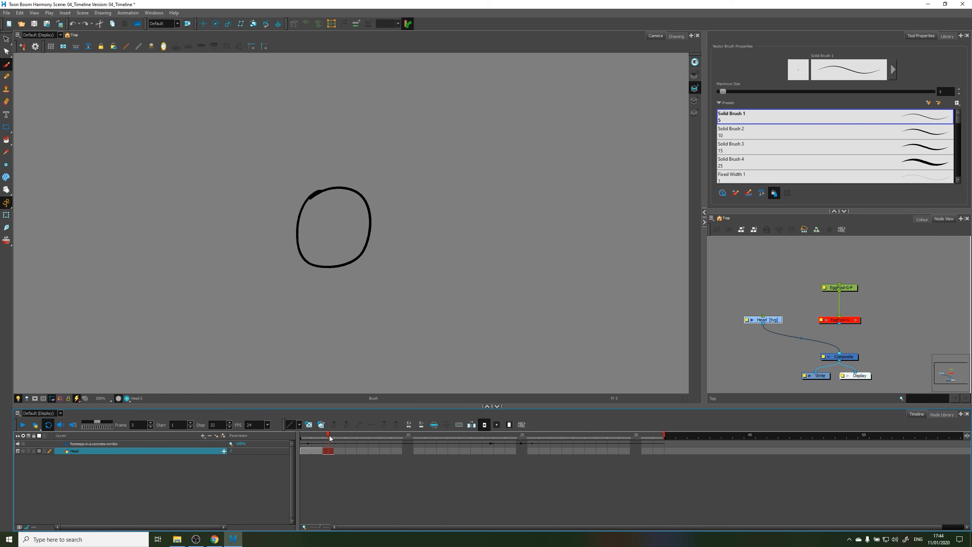
{"action": "key", "text": "Return"}
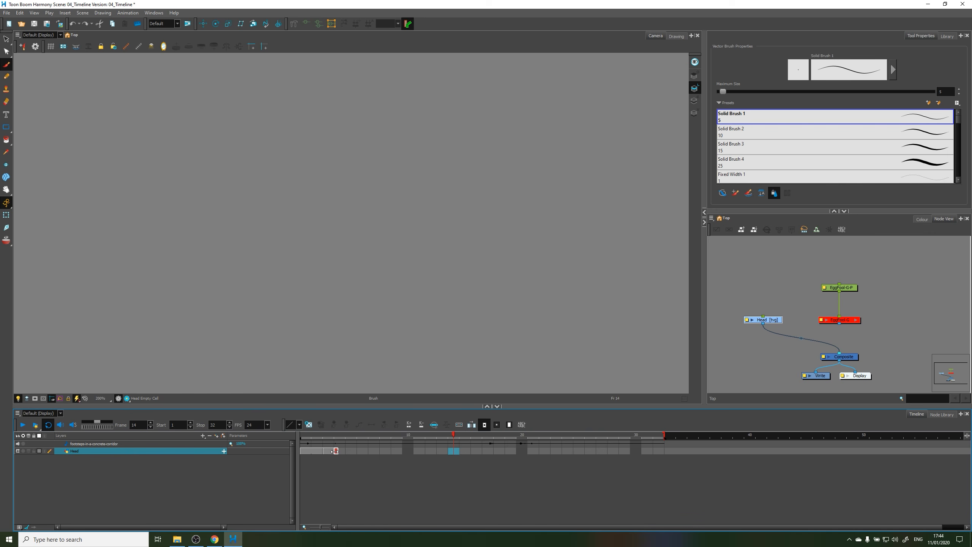
{"action": "left_click_drag", "start_coordinate": [333, 453], "coordinate": [334, 453]}
{"action": "left_click_drag", "start_coordinate": [335, 452], "coordinate": [337, 452]}
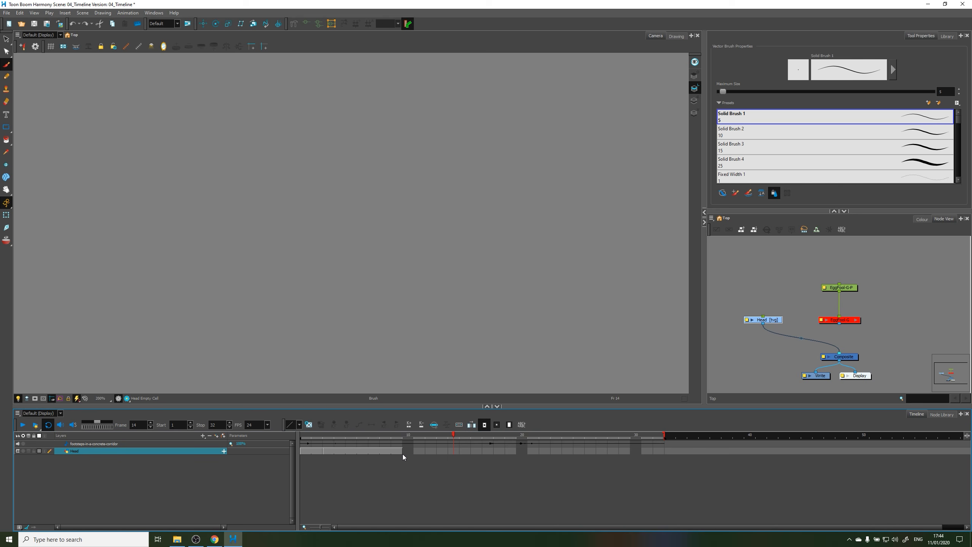
{"action": "left_click", "coordinate": [348, 461]}
Extend the second Head drawing's exposure to frame 11, and clear the layer's cells again from frame 5 onward
{"action": "left_click", "coordinate": [419, 451]}
{"action": "key", "text": "F5"}
{"action": "key", "text": "ctrl+z"}
{"action": "right_click", "coordinate": [419, 452]}
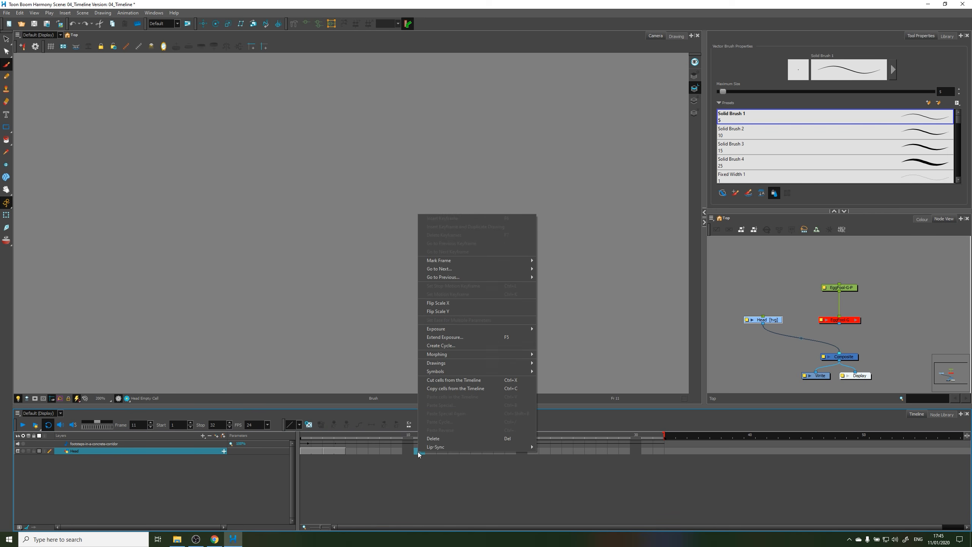
{"action": "mouse_move", "coordinate": [462, 331]}
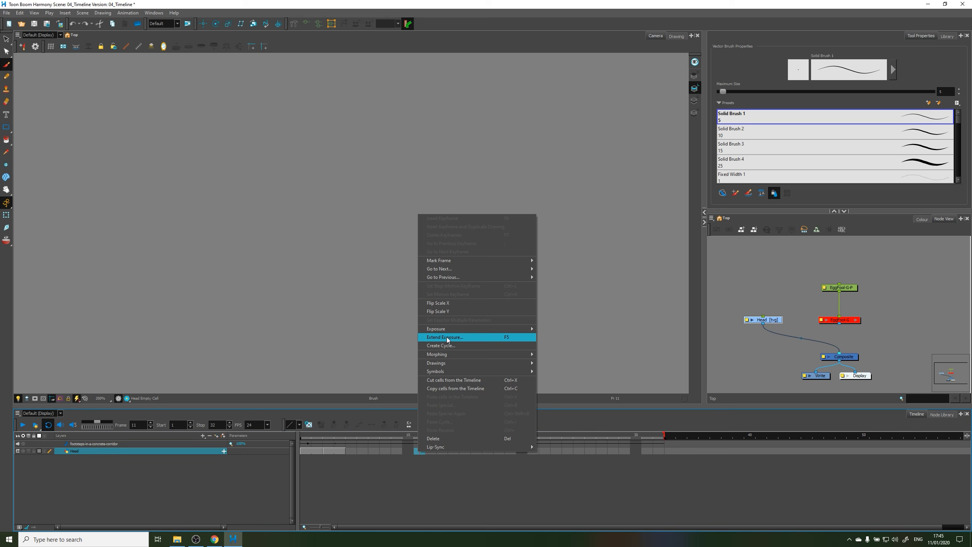
{"action": "left_click", "coordinate": [447, 338]}
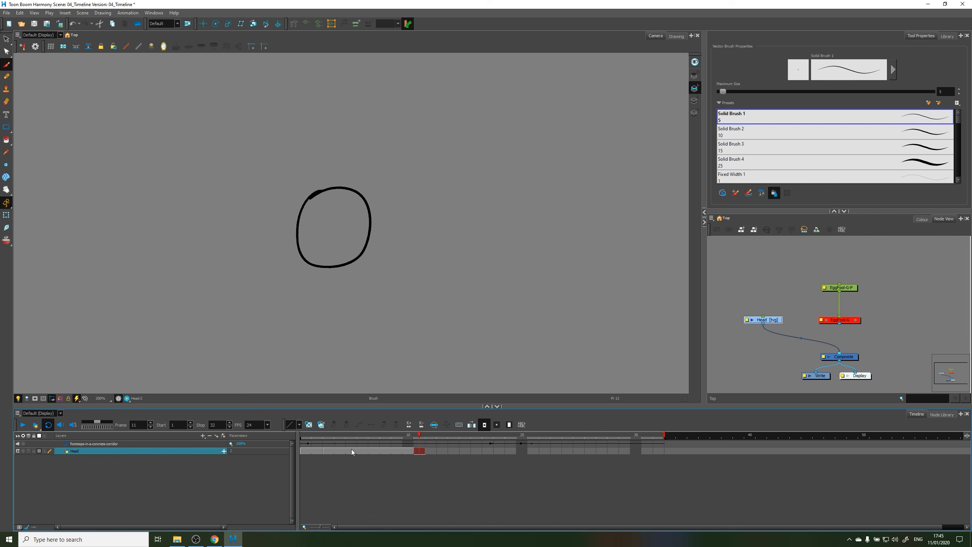
{"action": "key", "text": "Delete"}
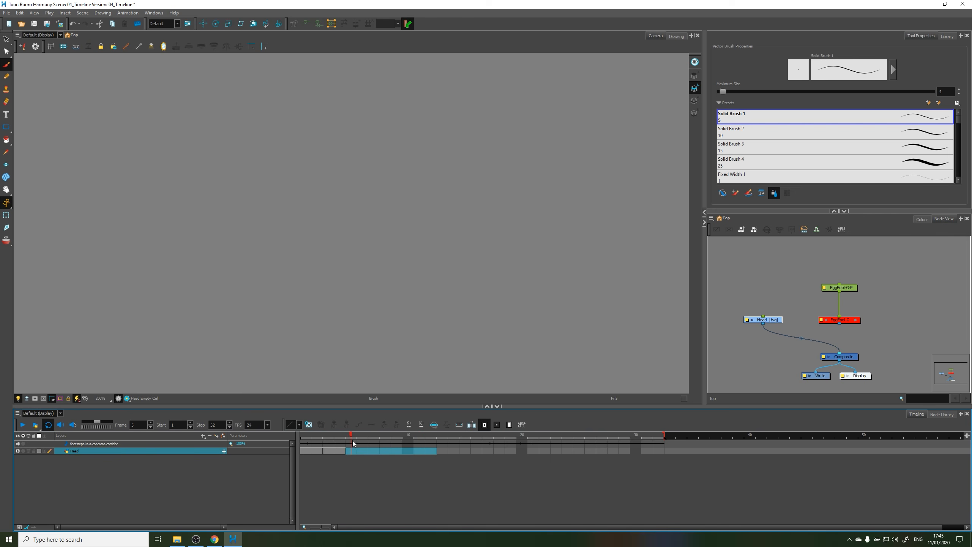
Turn on onion skin and compare how the Head layer appears at frames 4 and 5
{"action": "left_click", "coordinate": [312, 436]}
{"action": "left_click", "coordinate": [332, 437]}
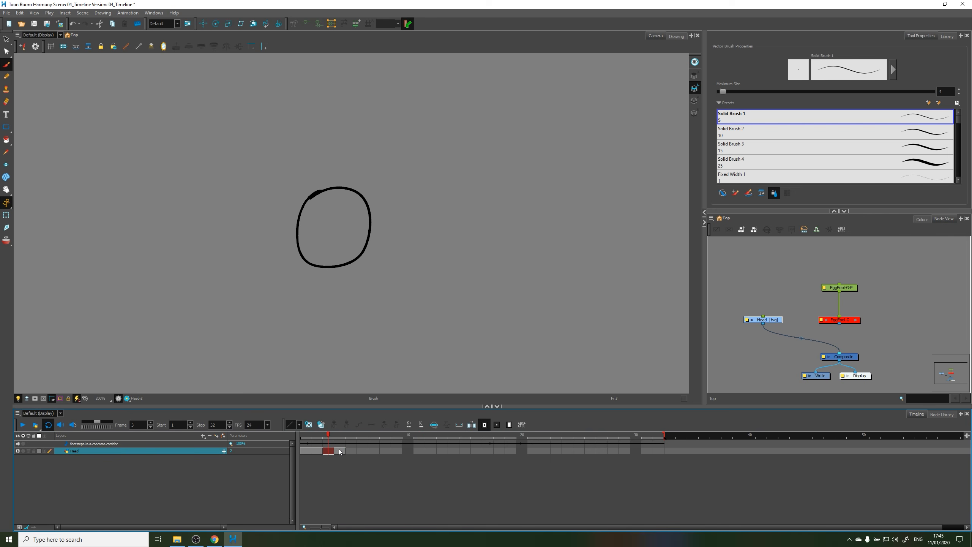
{"action": "mouse_move", "coordinate": [349, 453]}
{"action": "left_click", "coordinate": [352, 451]}
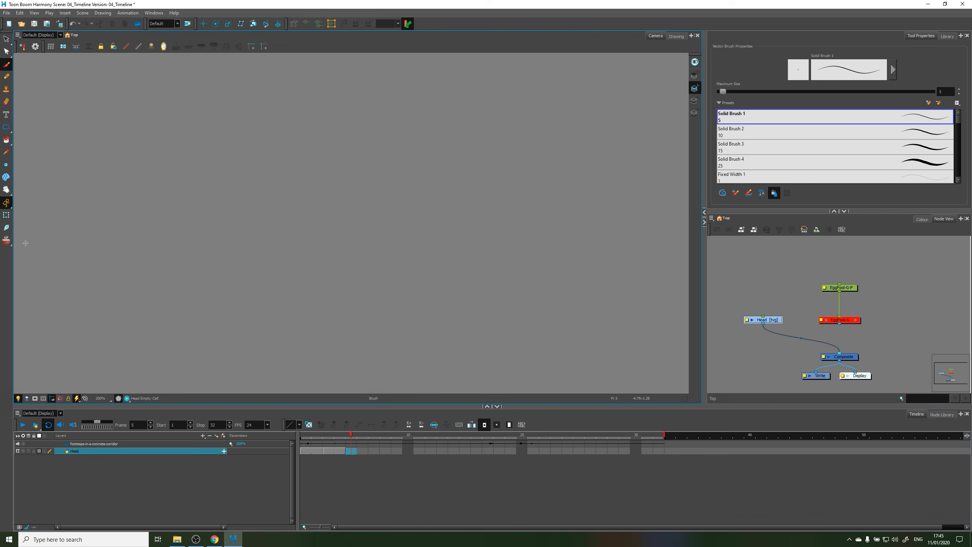
{"action": "left_click", "coordinate": [6, 240]}
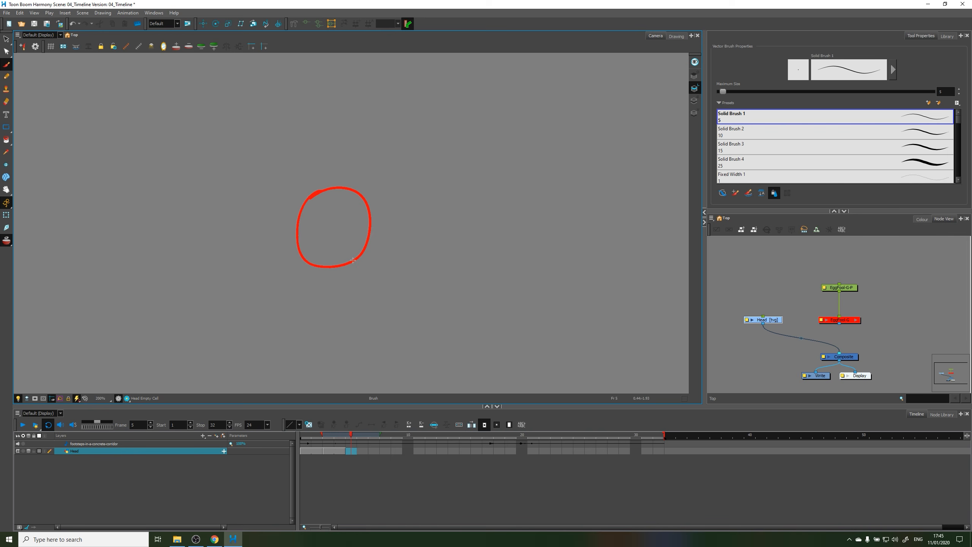
{"action": "left_click", "coordinate": [343, 438]}
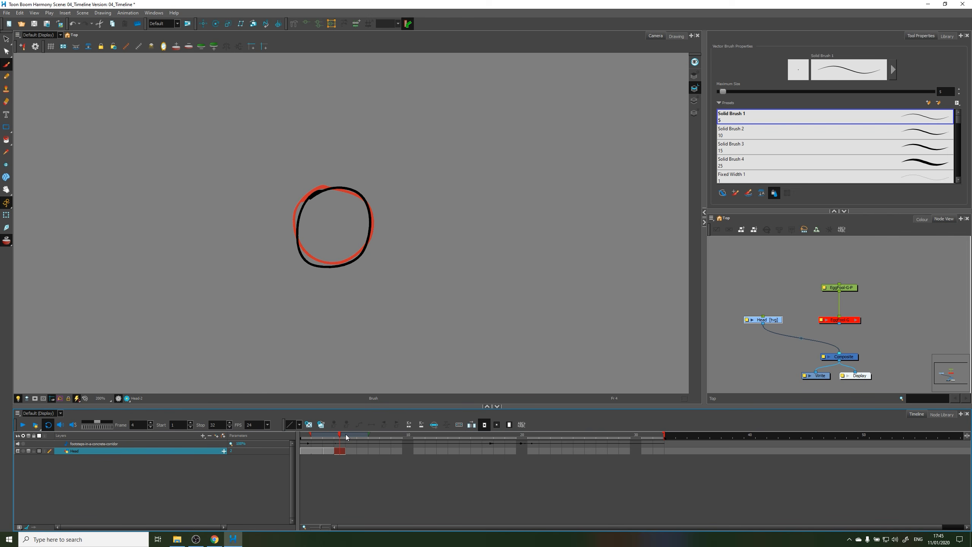
{"action": "left_click", "coordinate": [346, 437]}
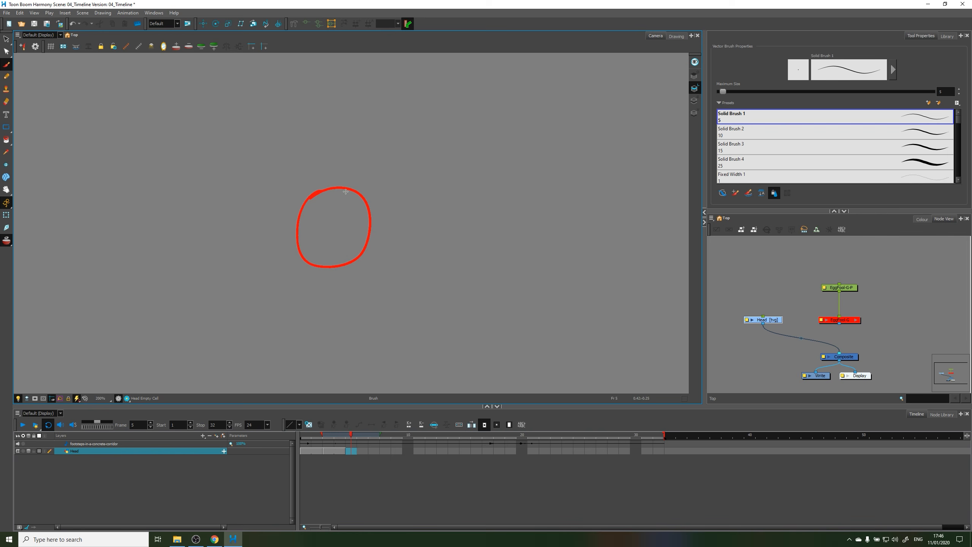
Draw new head circles over the onion skin at frames 5, 7, 9 and 11 of the Head layer
{"action": "mouse_move", "coordinate": [328, 189]}
{"action": "left_mouse_down"}
{"action": "mouse_move", "coordinate": [333, 275]}
{"action": "mouse_move", "coordinate": [346, 193]}
{"action": "mouse_move", "coordinate": [329, 188]}
{"action": "mouse_move", "coordinate": [368, 207]}
{"action": "mouse_move", "coordinate": [314, 195]}
{"action": "left_mouse_up"}
{"action": "key", "text": "ctrl+z"}
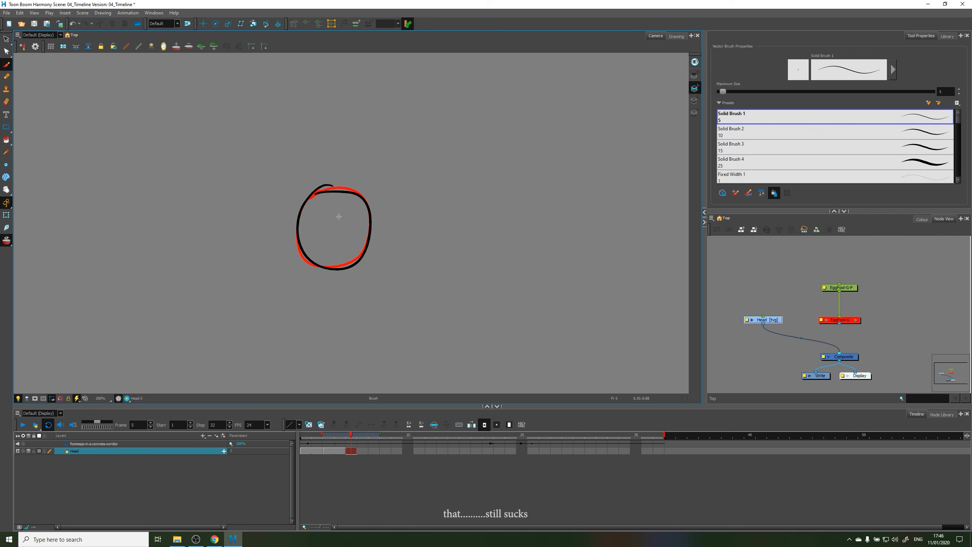
{"action": "left_click_drag", "start_coordinate": [355, 435], "coordinate": [374, 436]}
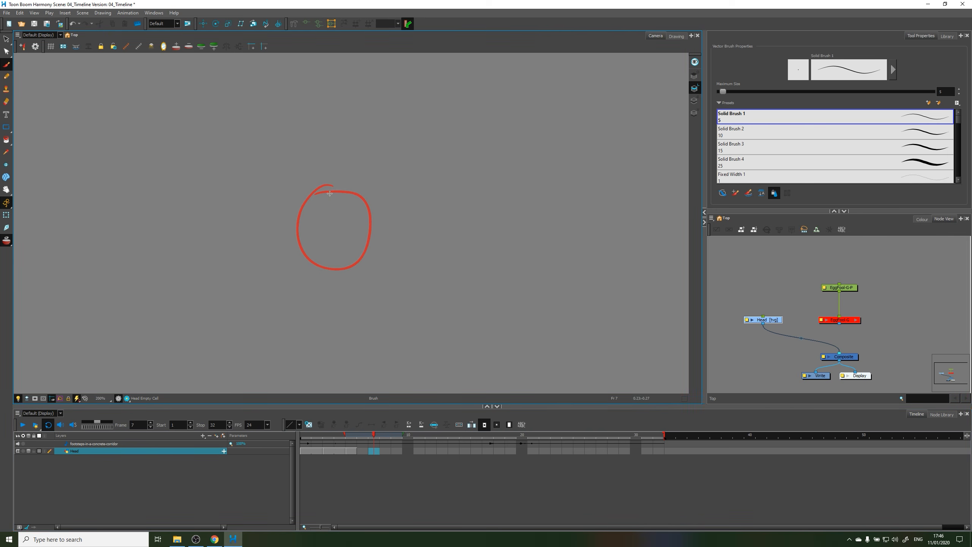
{"action": "mouse_move", "coordinate": [330, 187]}
{"action": "left_mouse_down"}
{"action": "mouse_move", "coordinate": [312, 190]}
{"action": "mouse_move", "coordinate": [368, 248]}
{"action": "mouse_move", "coordinate": [356, 194]}
{"action": "mouse_move", "coordinate": [320, 196]}
{"action": "mouse_move", "coordinate": [328, 189]}
{"action": "mouse_move", "coordinate": [304, 253]}
{"action": "mouse_move", "coordinate": [308, 190]}
{"action": "left_mouse_up"}
{"action": "left_click", "coordinate": [397, 436]}
{"action": "left_click", "coordinate": [419, 436]}
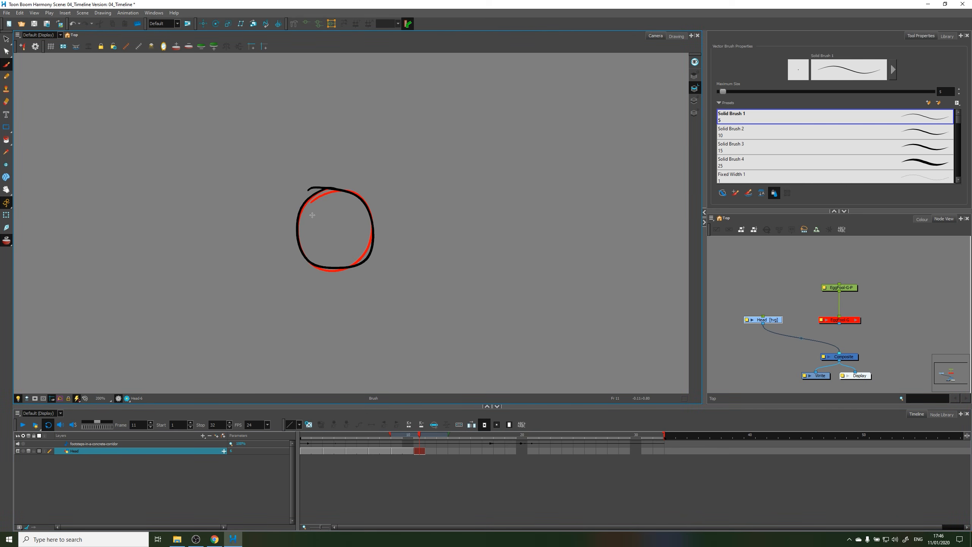
Draw new head circles over the onion skin at frames 13, 15 and 17 of the Head layer
{"action": "left_click", "coordinate": [443, 437]}
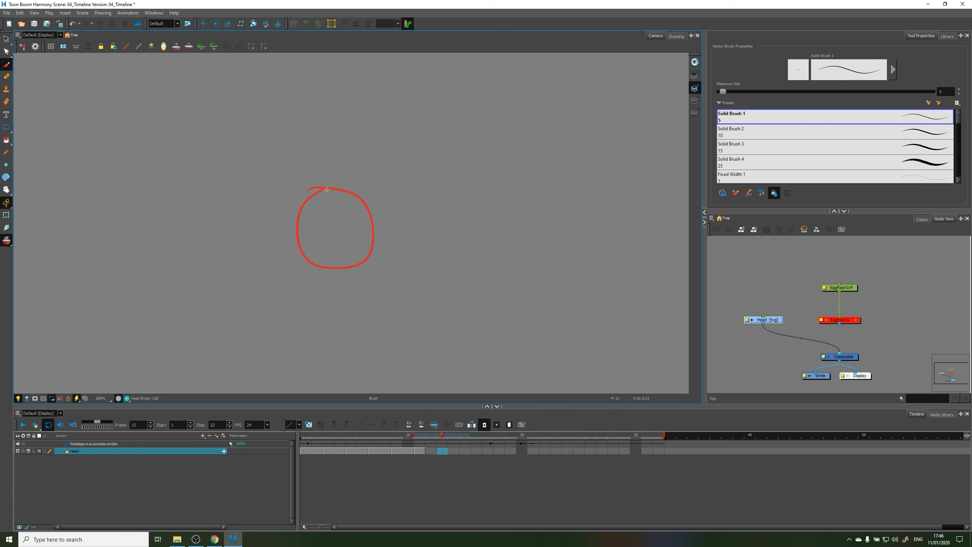
{"action": "mouse_move", "coordinate": [326, 190]}
{"action": "left_mouse_down"}
{"action": "mouse_move", "coordinate": [362, 250]}
{"action": "mouse_move", "coordinate": [301, 196]}
{"action": "left_mouse_up"}
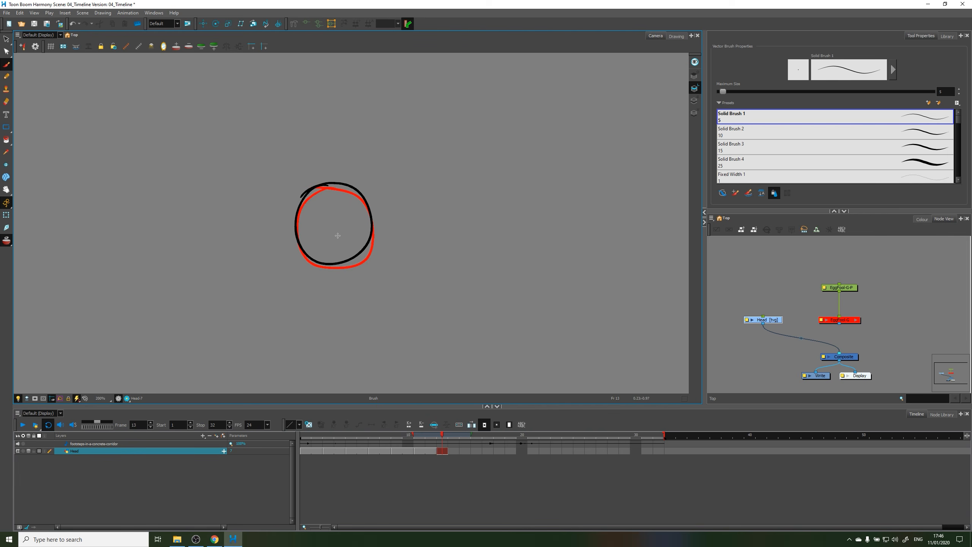
{"action": "left_click", "coordinate": [464, 435]}
{"action": "mouse_move", "coordinate": [327, 182]}
{"action": "left_mouse_down"}
{"action": "mouse_move", "coordinate": [318, 186]}
{"action": "mouse_move", "coordinate": [377, 230]}
{"action": "mouse_move", "coordinate": [296, 190]}
{"action": "mouse_move", "coordinate": [316, 187]}
{"action": "left_mouse_up"}
{"action": "left_click", "coordinate": [488, 436]}
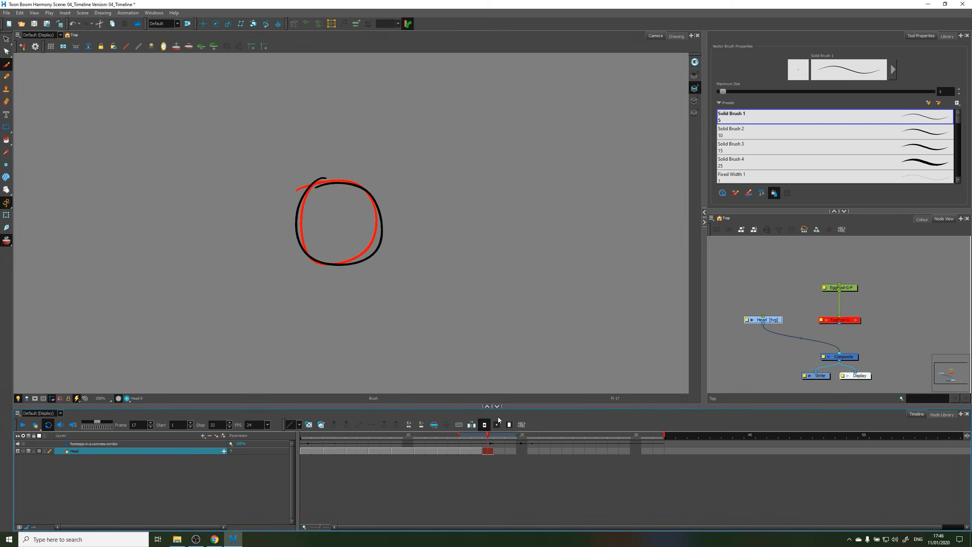
Draw new head circles over the onion skin at frames 19, 21, 23 and 25 of the Head layer
{"action": "left_click", "coordinate": [511, 434]}
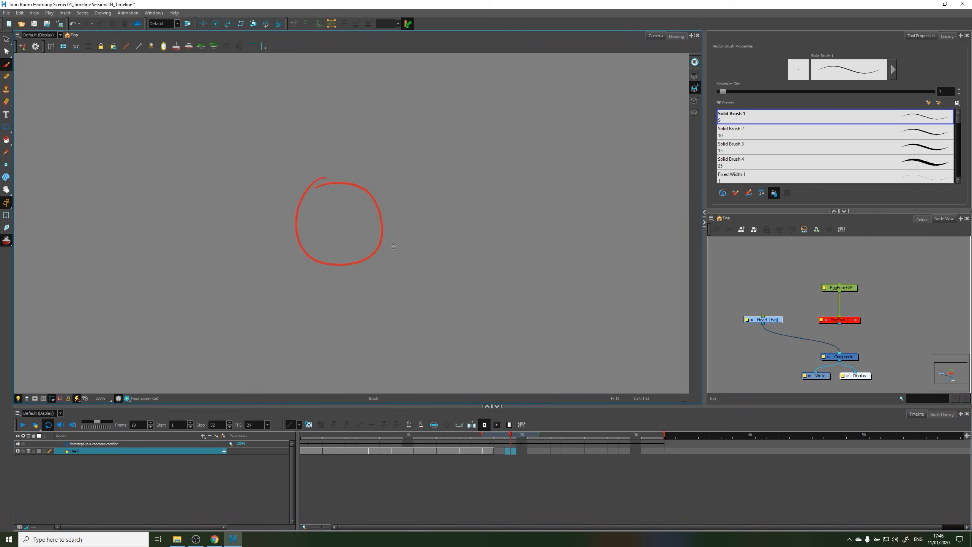
{"action": "mouse_move", "coordinate": [331, 182]}
{"action": "left_mouse_down"}
{"action": "mouse_move", "coordinate": [368, 253]}
{"action": "mouse_move", "coordinate": [302, 185]}
{"action": "mouse_move", "coordinate": [300, 216]}
{"action": "mouse_move", "coordinate": [317, 198]}
{"action": "mouse_move", "coordinate": [365, 200]}
{"action": "mouse_move", "coordinate": [330, 173]}
{"action": "left_mouse_up"}
{"action": "left_click", "coordinate": [534, 436]}
{"action": "key", "text": "ctrl+z"}
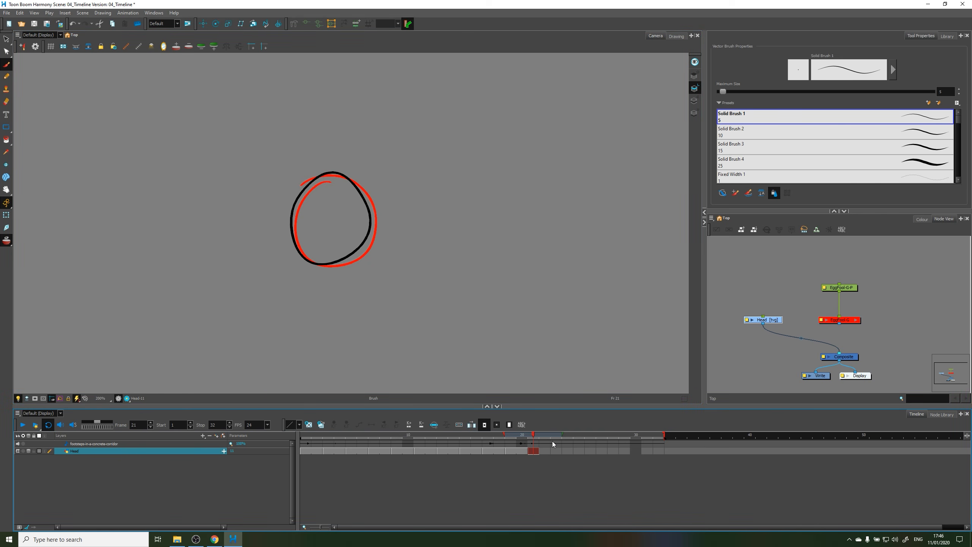
{"action": "left_click", "coordinate": [552, 441]}
{"action": "mouse_move", "coordinate": [323, 175]}
{"action": "left_mouse_down"}
{"action": "mouse_move", "coordinate": [291, 233]}
{"action": "mouse_move", "coordinate": [338, 170]}
{"action": "mouse_move", "coordinate": [312, 180]}
{"action": "mouse_move", "coordinate": [351, 245]}
{"action": "mouse_move", "coordinate": [292, 189]}
{"action": "left_mouse_up"}
{"action": "left_click", "coordinate": [579, 436]}
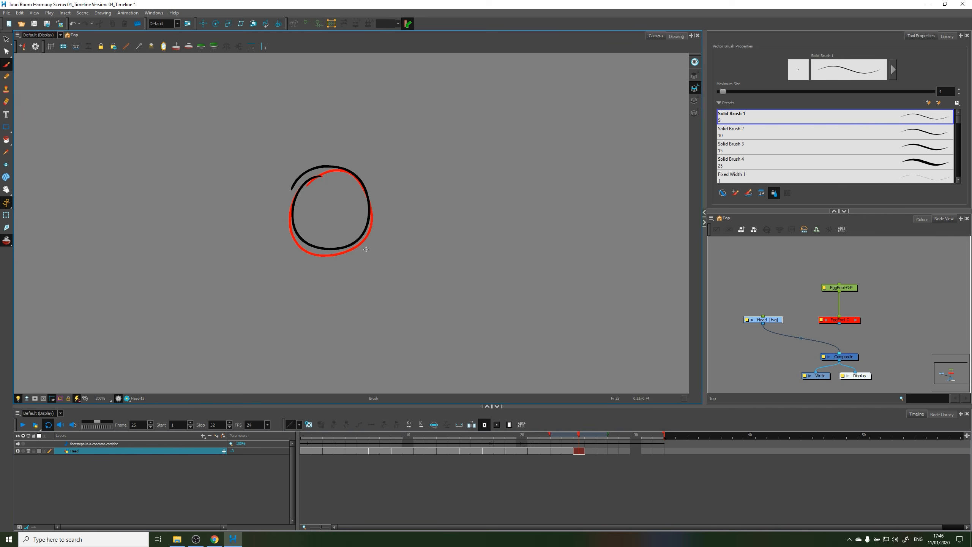
Draw the remaining head circles at frames 27, 29 and 31, undoing and redrawing unsatisfactory strokes
{"action": "left_click", "coordinate": [605, 443]}
{"action": "mouse_move", "coordinate": [313, 171]}
{"action": "left_mouse_down"}
{"action": "mouse_move", "coordinate": [367, 215]}
{"action": "mouse_move", "coordinate": [290, 184]}
{"action": "mouse_move", "coordinate": [303, 231]}
{"action": "mouse_move", "coordinate": [290, 179]}
{"action": "mouse_move", "coordinate": [289, 215]}
{"action": "mouse_move", "coordinate": [308, 168]}
{"action": "mouse_move", "coordinate": [324, 164]}
{"action": "mouse_move", "coordinate": [332, 250]}
{"action": "mouse_move", "coordinate": [298, 167]}
{"action": "mouse_move", "coordinate": [324, 155]}
{"action": "left_mouse_up"}
{"action": "key", "text": "ctrl+z"}
{"action": "key", "text": "ctrl+z"}
{"action": "left_click", "coordinate": [624, 435]}
{"action": "key", "text": "ctrl+z"}
{"action": "left_click", "coordinate": [647, 450]}
{"action": "key", "text": "ctrl+z"}
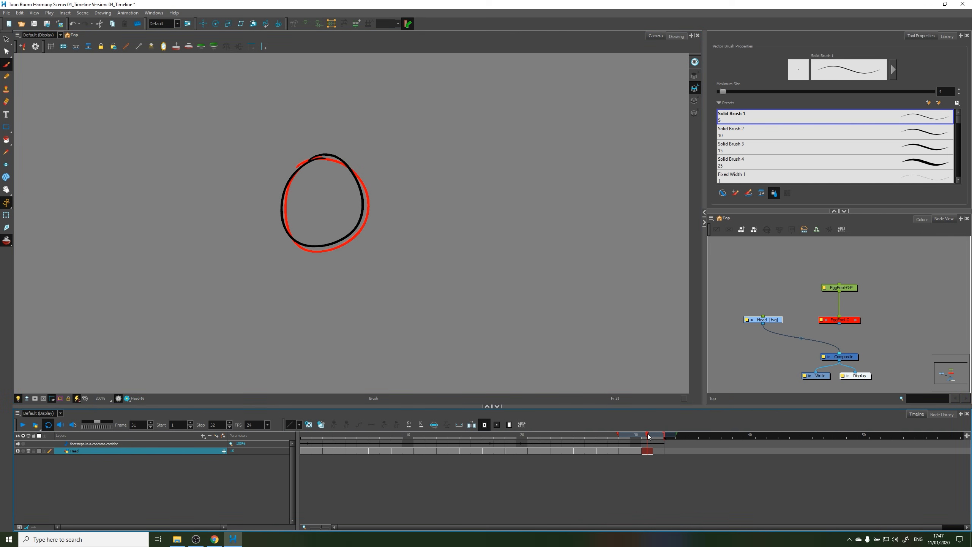
Extend the last Head drawing's exposure to frame 32 and play back the circle animation
{"action": "left_click", "coordinate": [658, 448]}
{"action": "key", "text": "F5"}
{"action": "left_click", "coordinate": [22, 425]}
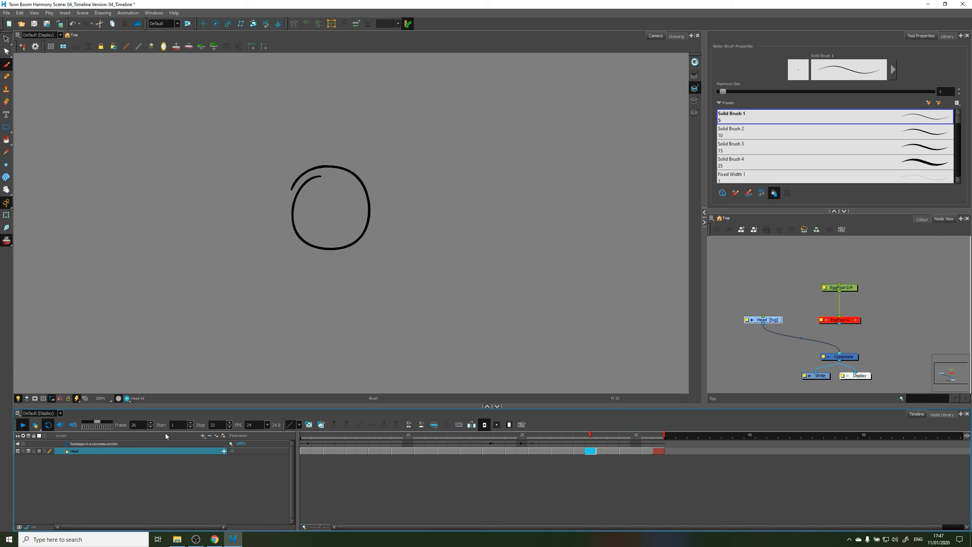
{"action": "left_click", "coordinate": [23, 424]}
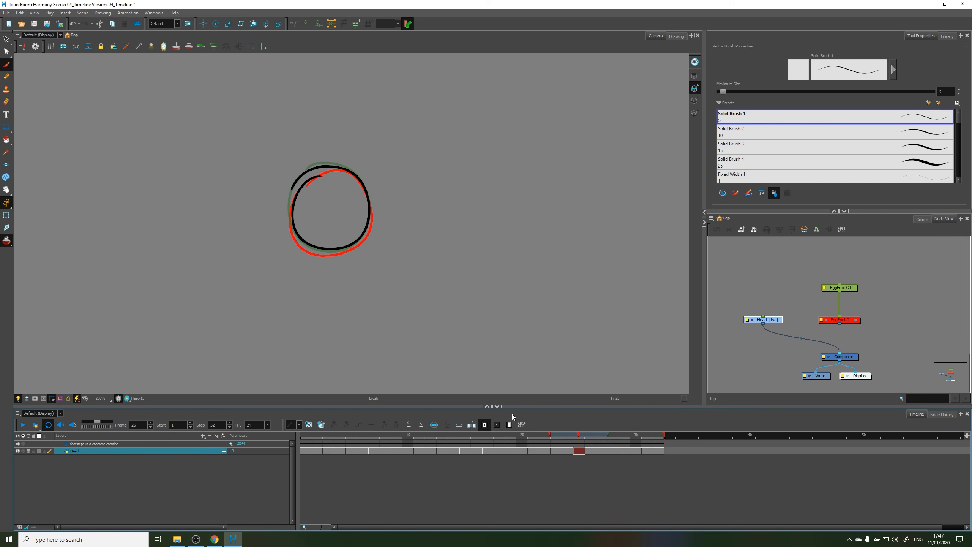
Draw two eye circles inside the head at frame 13 of the Head layer and play back the animation
{"action": "left_click", "coordinate": [564, 450]}
{"action": "left_click_drag", "start_coordinate": [537, 437], "coordinate": [345, 461]}
{"action": "left_click", "coordinate": [443, 452]}
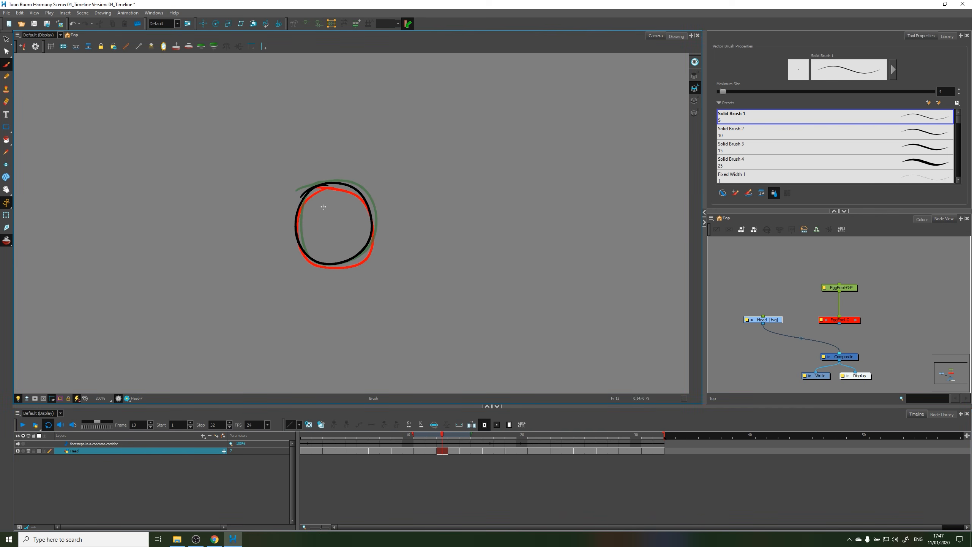
{"action": "left_click_drag", "start_coordinate": [315, 210], "coordinate": [345, 205]}
{"action": "left_click", "coordinate": [23, 426]}
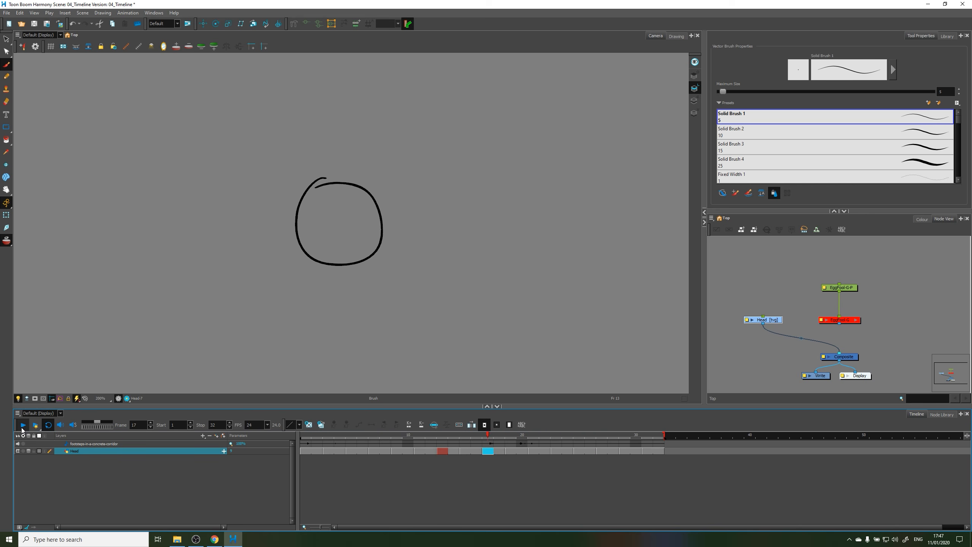
{"action": "left_click", "coordinate": [23, 425]}
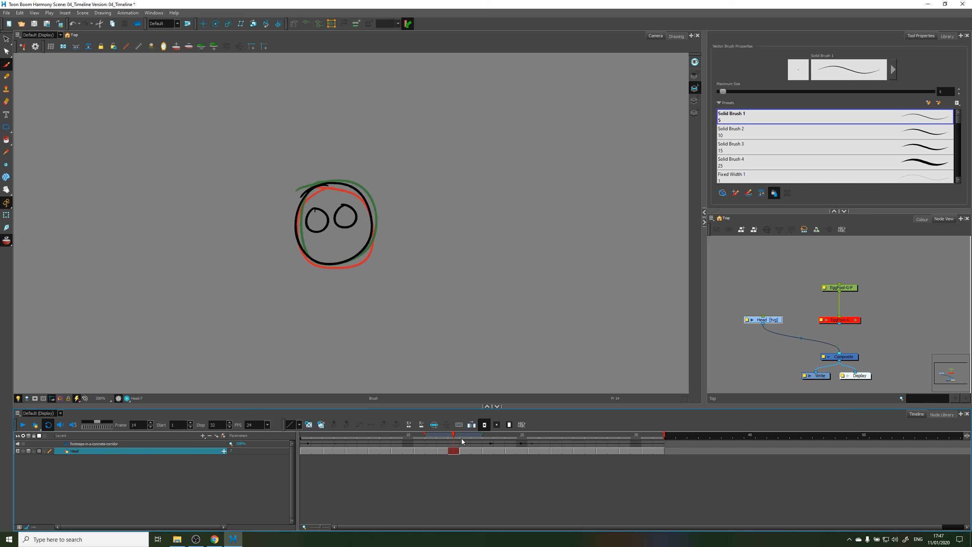
Draw two eye circles over the onion skin in the head drawings at frames 15, 17, 19, 21, 23 and 25
{"action": "left_click", "coordinate": [470, 435]}
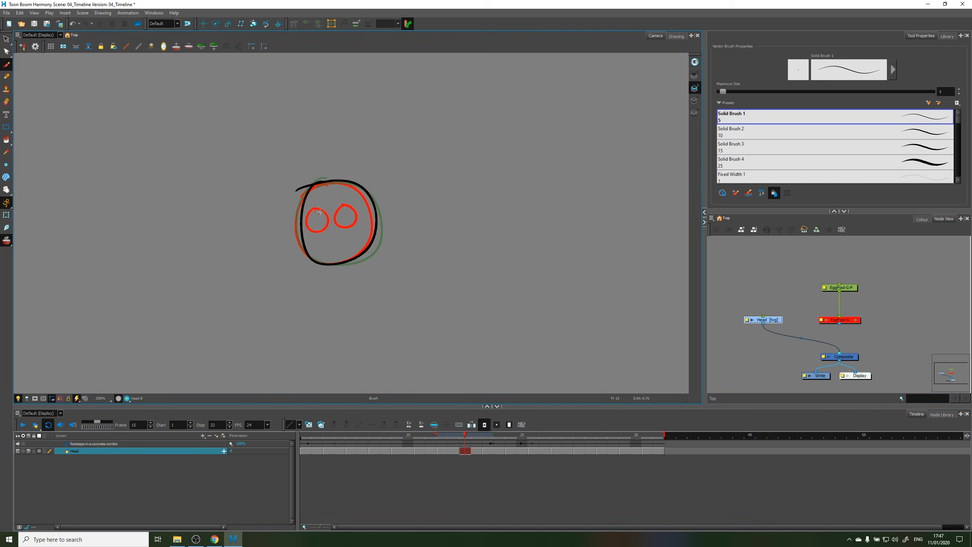
{"action": "mouse_move", "coordinate": [320, 212]}
{"action": "left_mouse_down"}
{"action": "mouse_move", "coordinate": [354, 226]}
{"action": "mouse_move", "coordinate": [352, 207]}
{"action": "mouse_move", "coordinate": [335, 218]}
{"action": "mouse_move", "coordinate": [348, 206]}
{"action": "mouse_move", "coordinate": [332, 230]}
{"action": "mouse_move", "coordinate": [355, 202]}
{"action": "mouse_move", "coordinate": [360, 209]}
{"action": "mouse_move", "coordinate": [311, 226]}
{"action": "mouse_move", "coordinate": [310, 211]}
{"action": "mouse_move", "coordinate": [340, 221]}
{"action": "mouse_move", "coordinate": [340, 201]}
{"action": "mouse_move", "coordinate": [324, 219]}
{"action": "mouse_move", "coordinate": [352, 221]}
{"action": "mouse_move", "coordinate": [346, 196]}
{"action": "left_mouse_up"}
{"action": "left_click", "coordinate": [492, 451]}
{"action": "left_click", "coordinate": [513, 450]}
{"action": "left_click", "coordinate": [535, 451]}
{"action": "left_click", "coordinate": [556, 451]}
{"action": "left_click", "coordinate": [582, 453]}
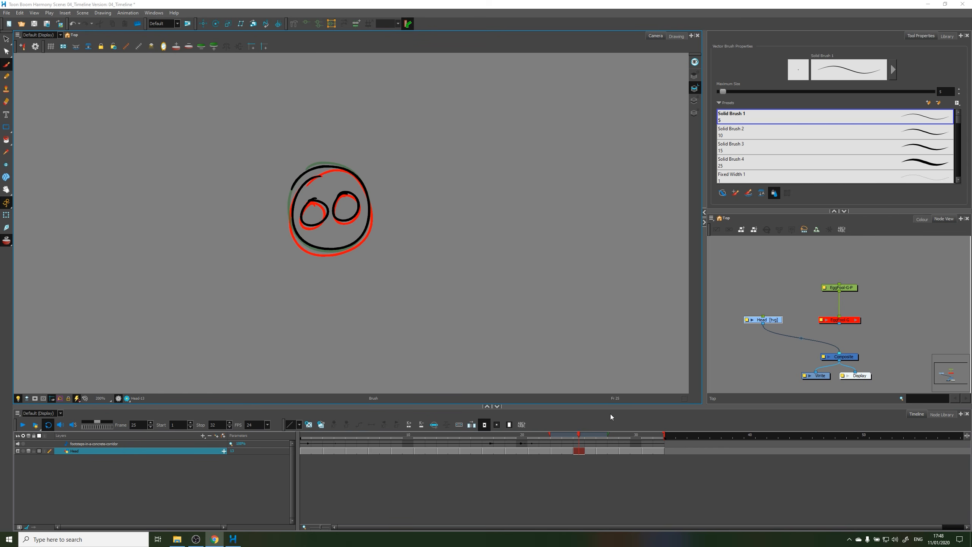
Scrub through the timeline to review the Head layer's drawings
{"action": "left_click", "coordinate": [346, 435]}
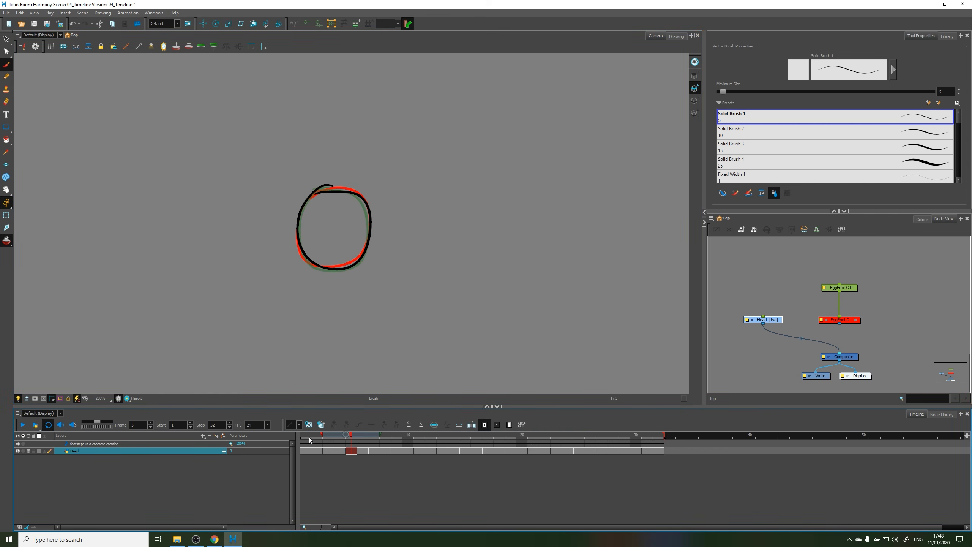
{"action": "left_click_drag", "start_coordinate": [346, 439], "coordinate": [343, 477]}
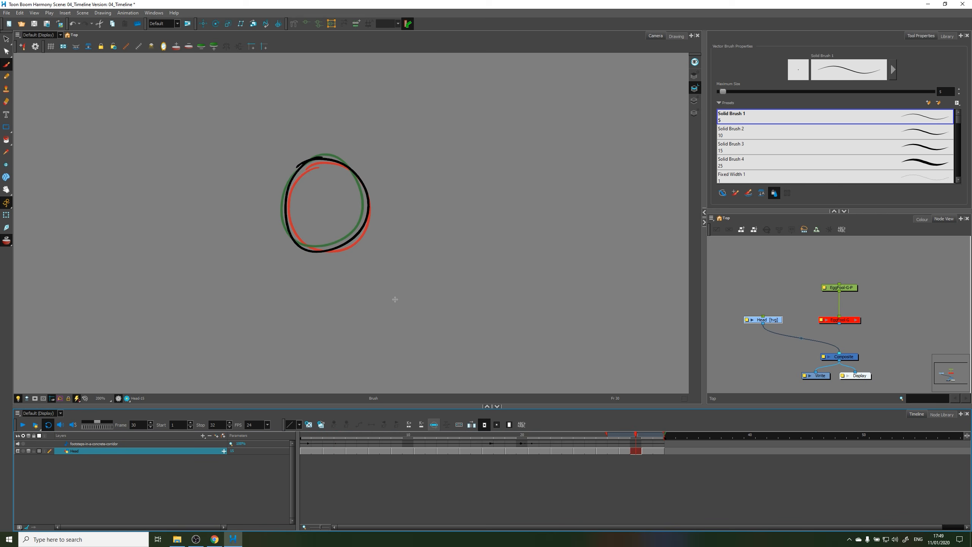